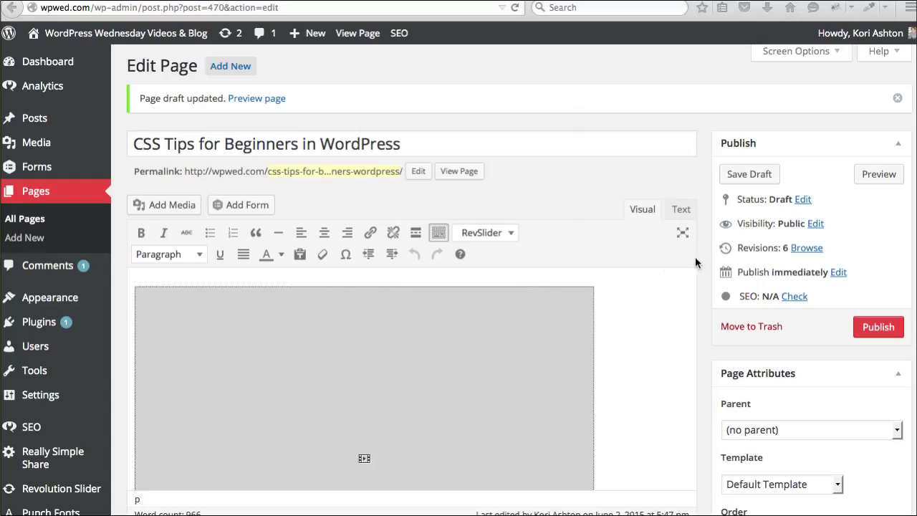
Step: Review the page draft's content from the embedded video through the ten CSS tips to the WordPress SEO by Yoast section
scroll(695, 261, down, 3)
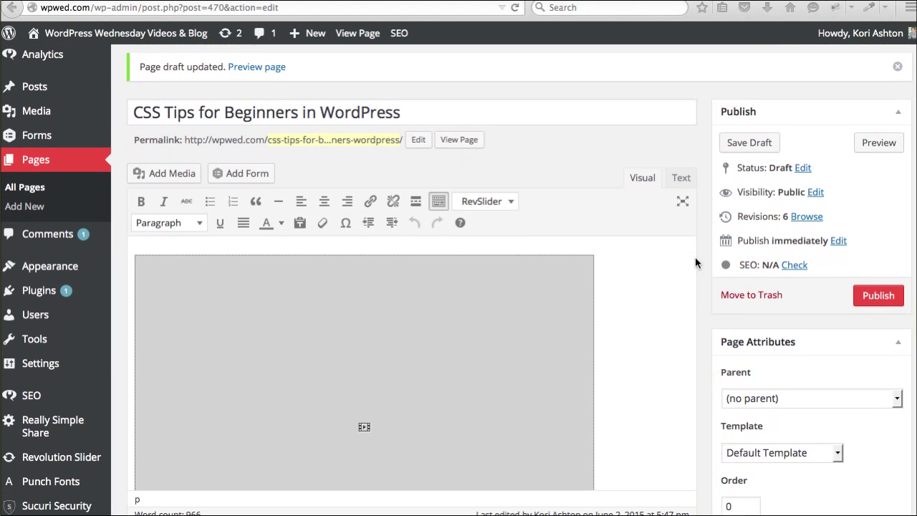
scroll(695, 262, down, 5)
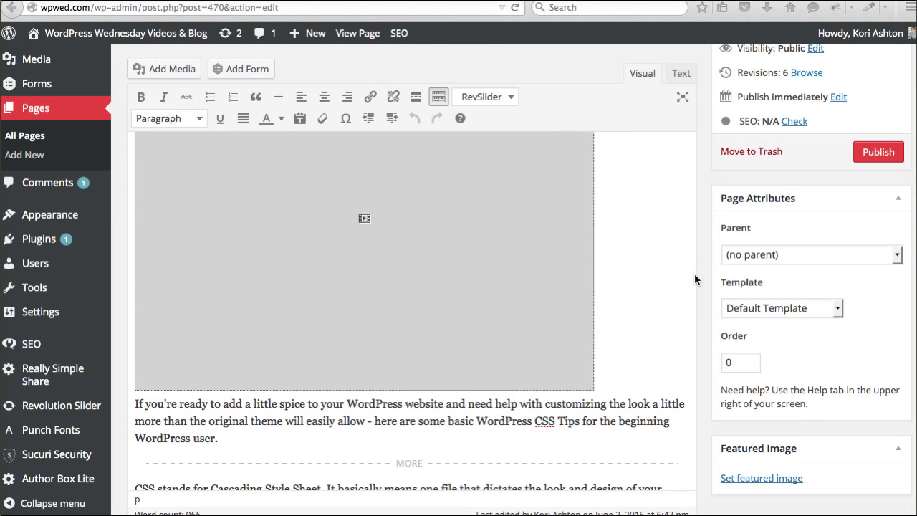
scroll(692, 290, down, 10)
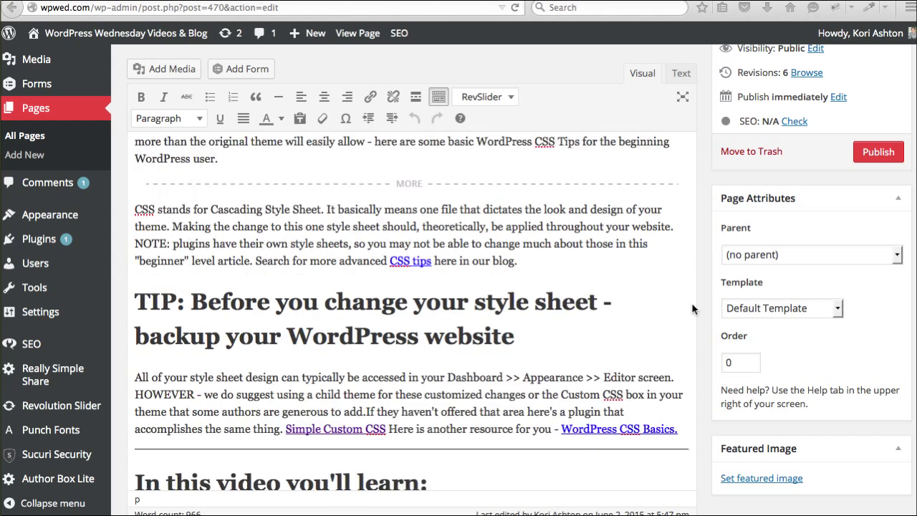
scroll(692, 308, down, 10)
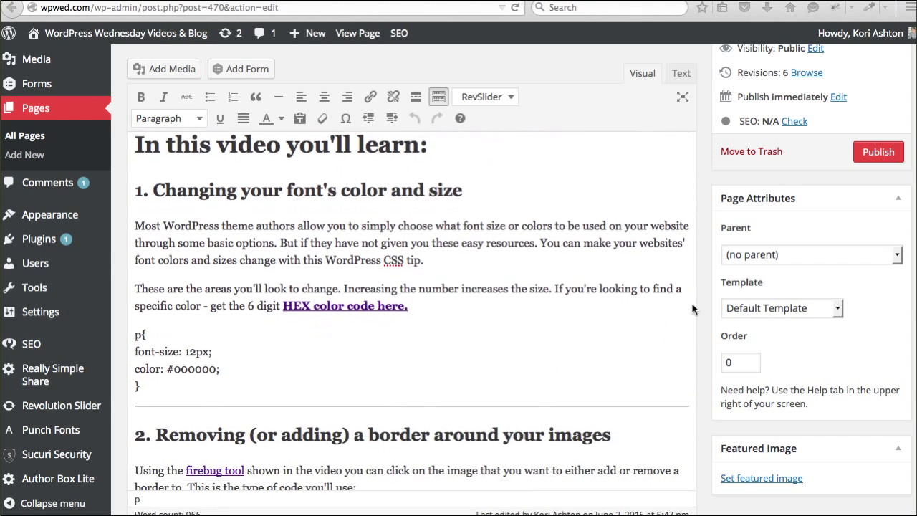
scroll(692, 308, down, 14)
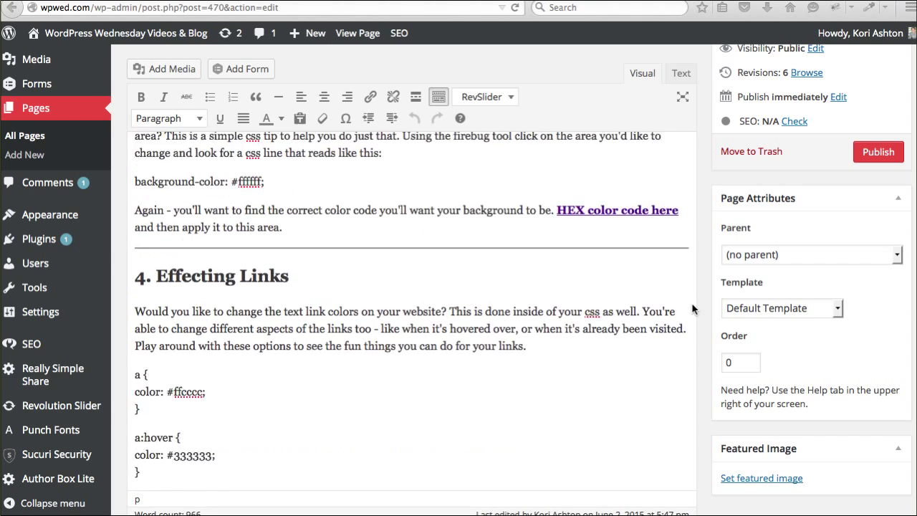
scroll(692, 308, down, 9)
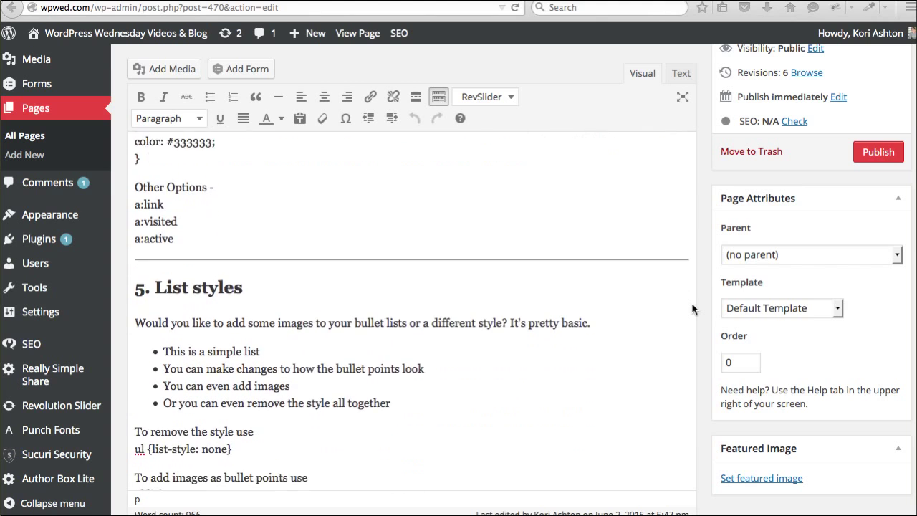
scroll(692, 309, down, 12)
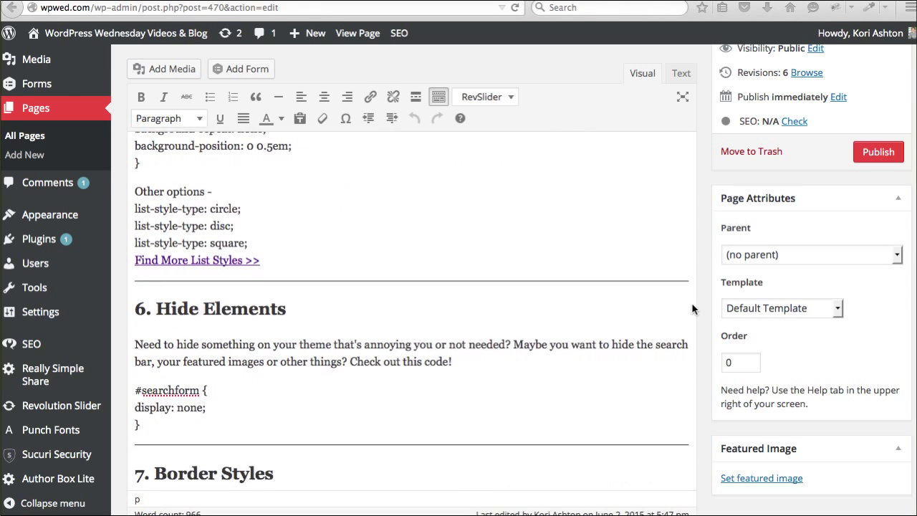
scroll(692, 309, down, 10)
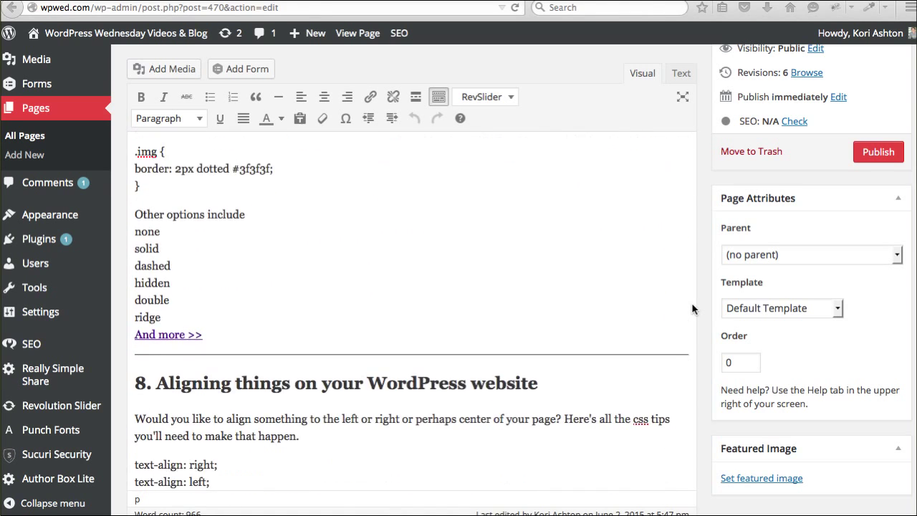
scroll(692, 309, down, 16)
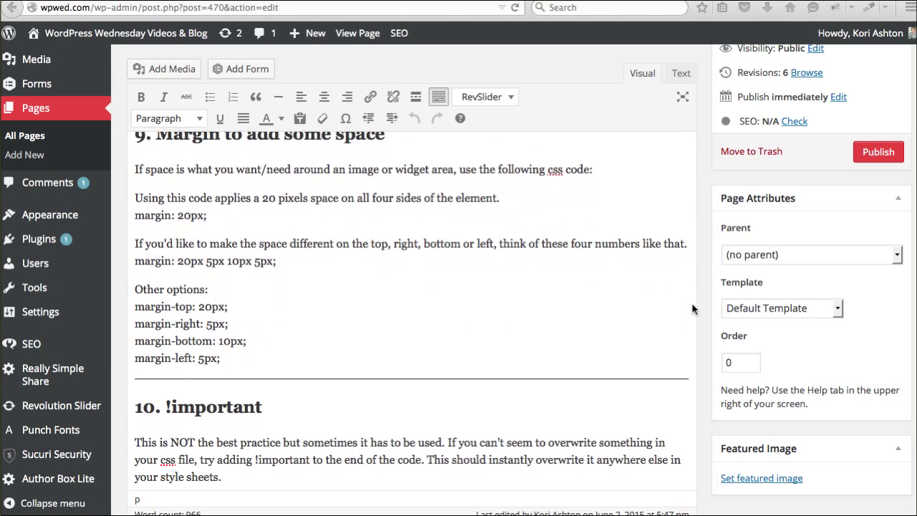
scroll(691, 303, down, 12)
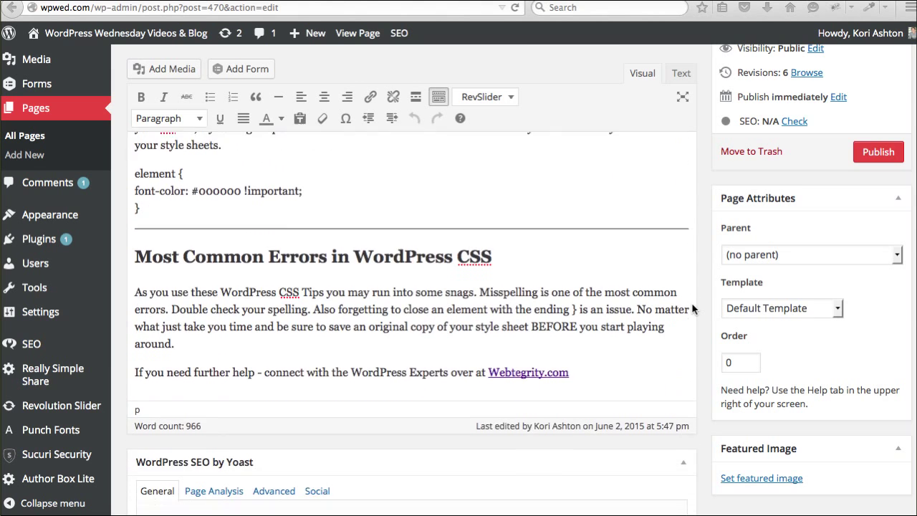
scroll(692, 306, down, 5)
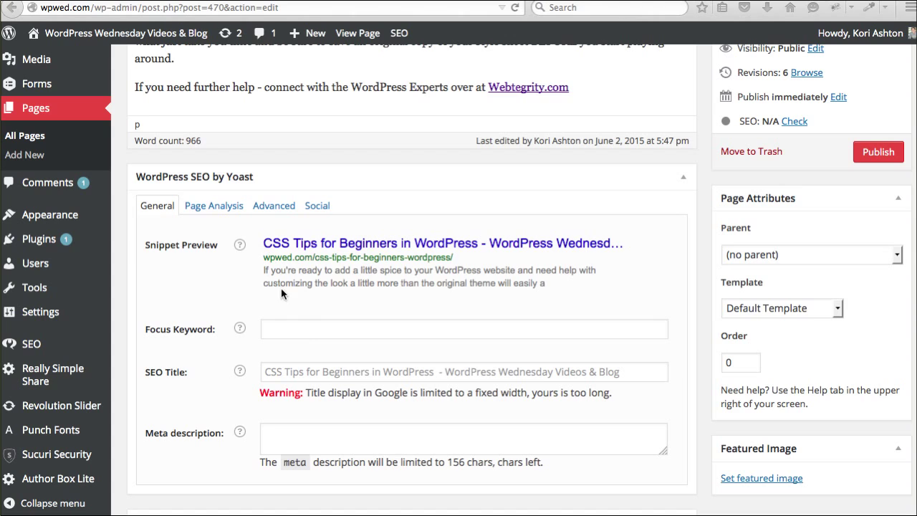
Step: Enter "CSS tips for beginners" as the page's focus keyword, using lowercase for "tips"
click(292, 324)
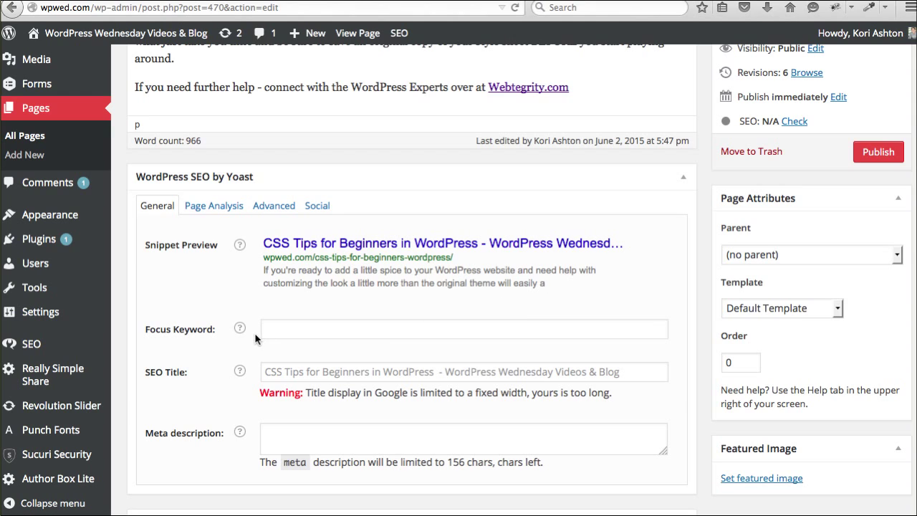
mouse_move(242, 331)
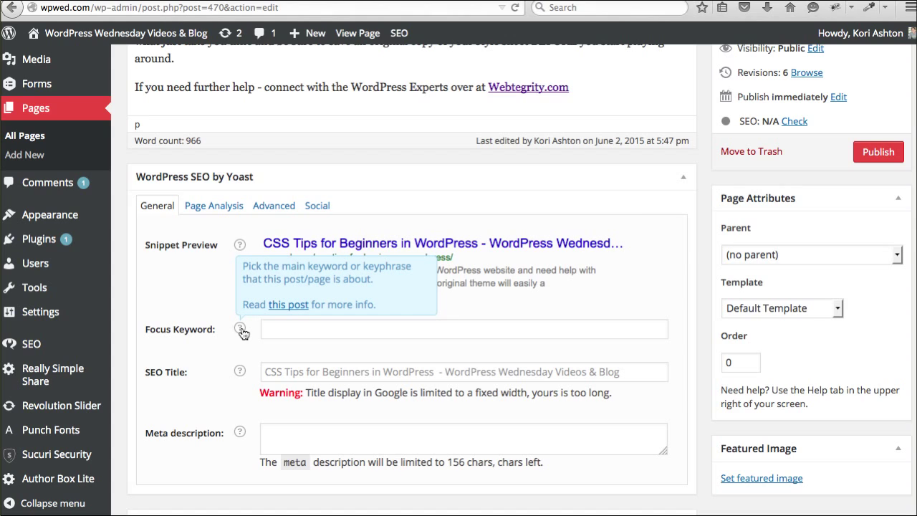
click(275, 328)
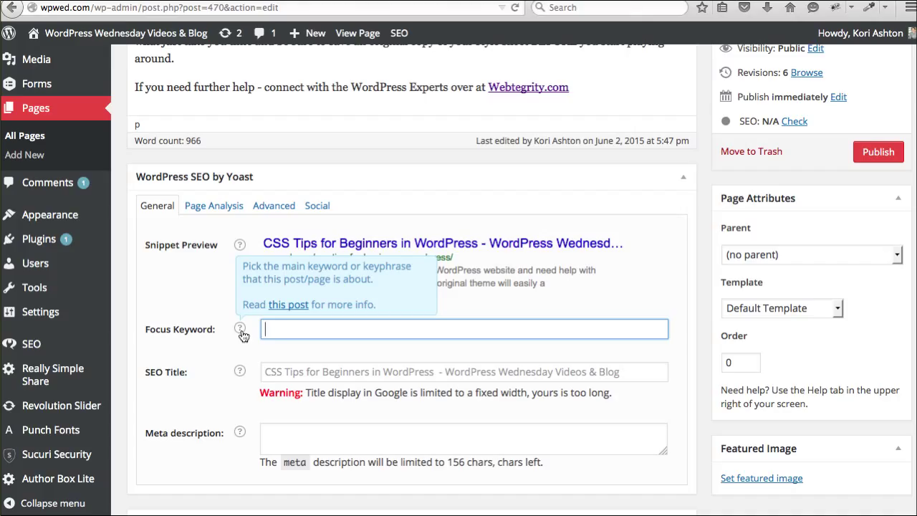
text(CSS Rips fir)
key(BackSpace)
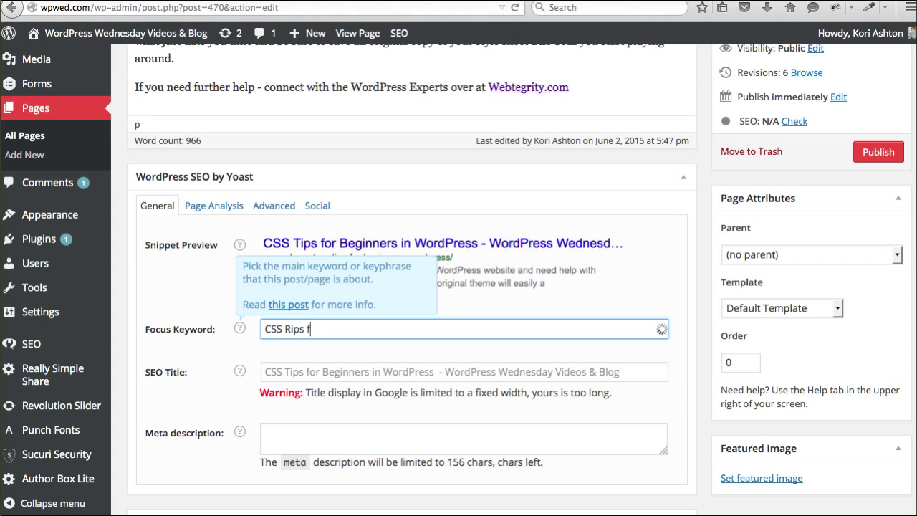
text(or beginners)
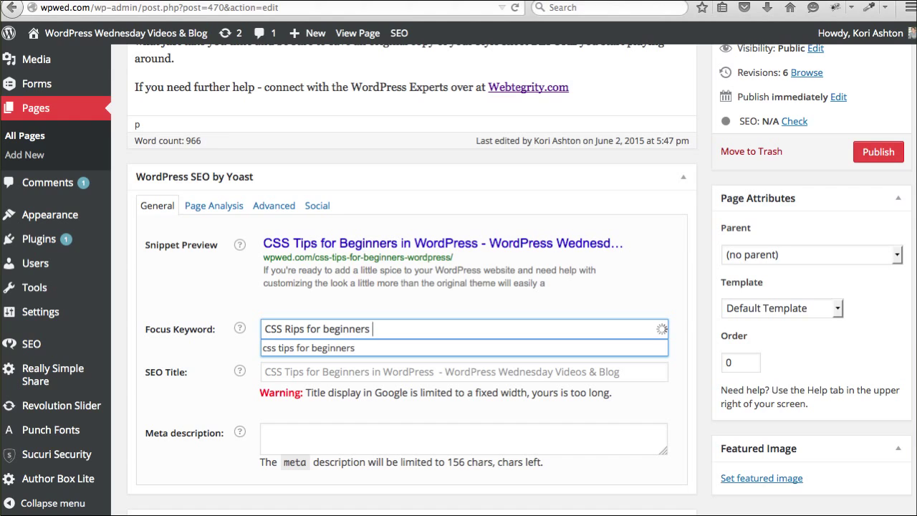
click(293, 331)
key(BackSpace)
text(t)
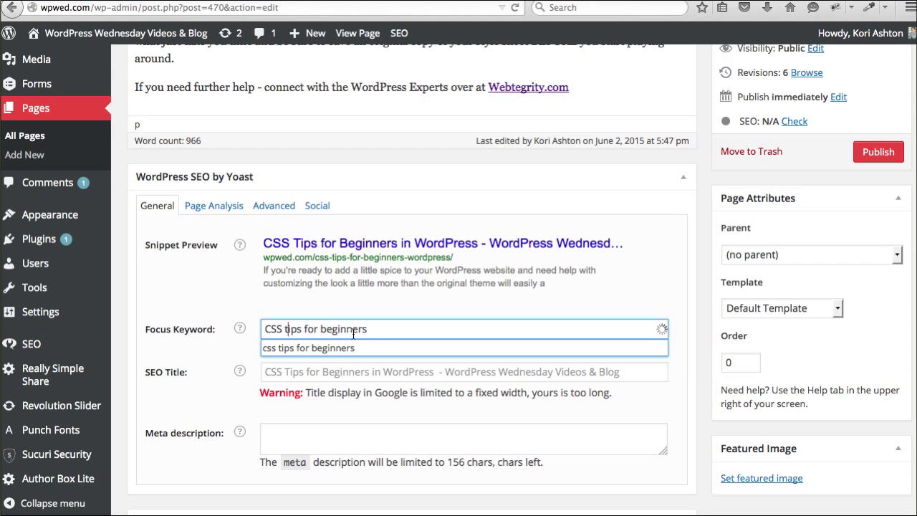
click(372, 329)
key(BackSpace)
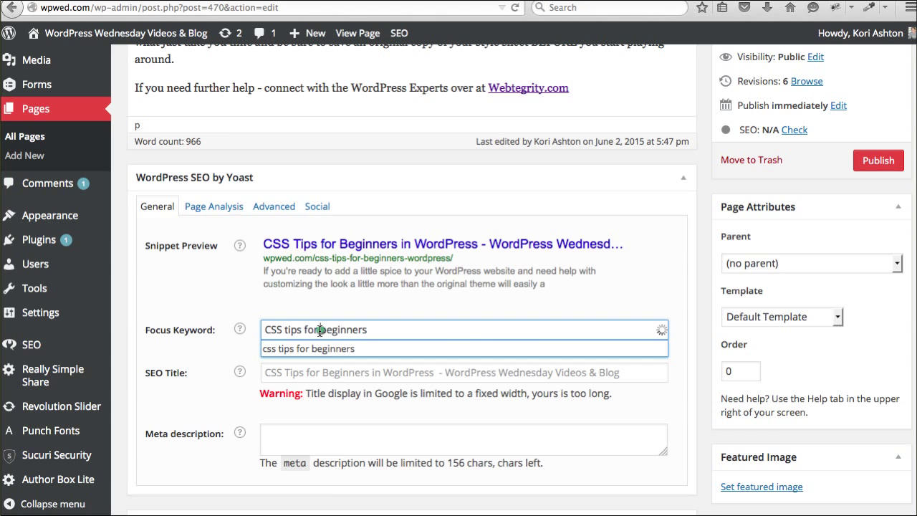
Step: Cut "CSS tips for" from the focus keyword so that only "beginners" remains for keyword suggestions
drag(320, 331, 258, 329)
right_click(260, 331)
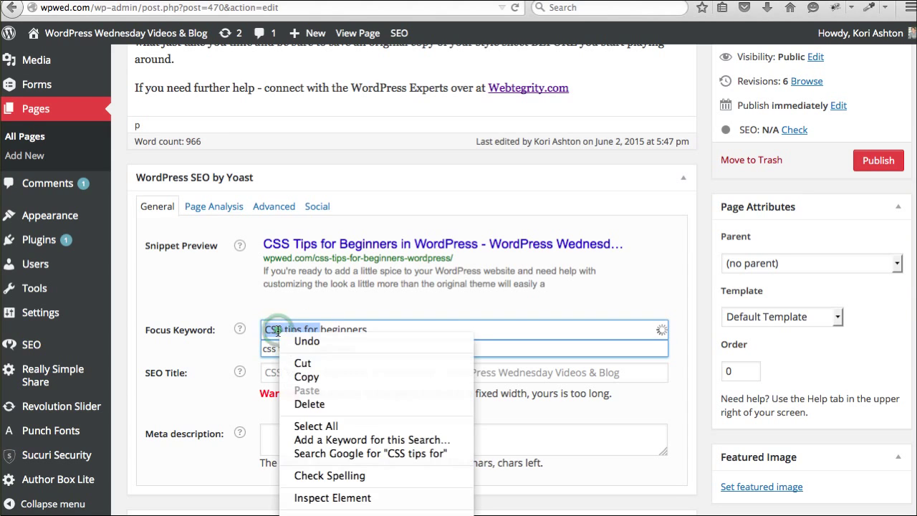
click(291, 360)
click(342, 329)
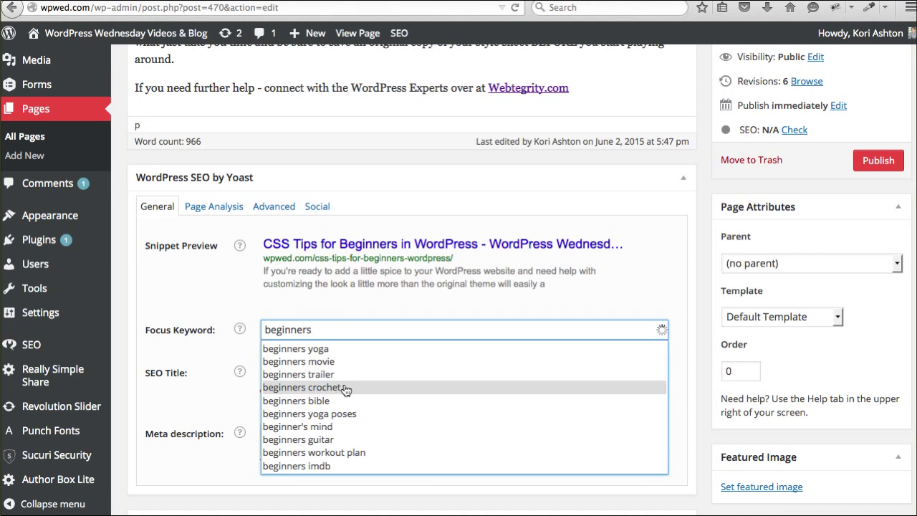
Step: Insert "css tip" in the focus keyword and remove the word "beginners" after it
click(266, 330)
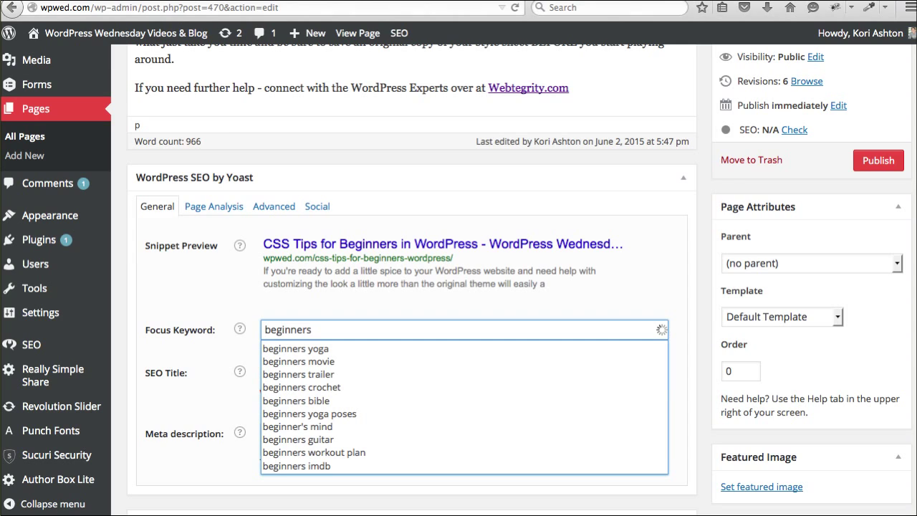
text(css )
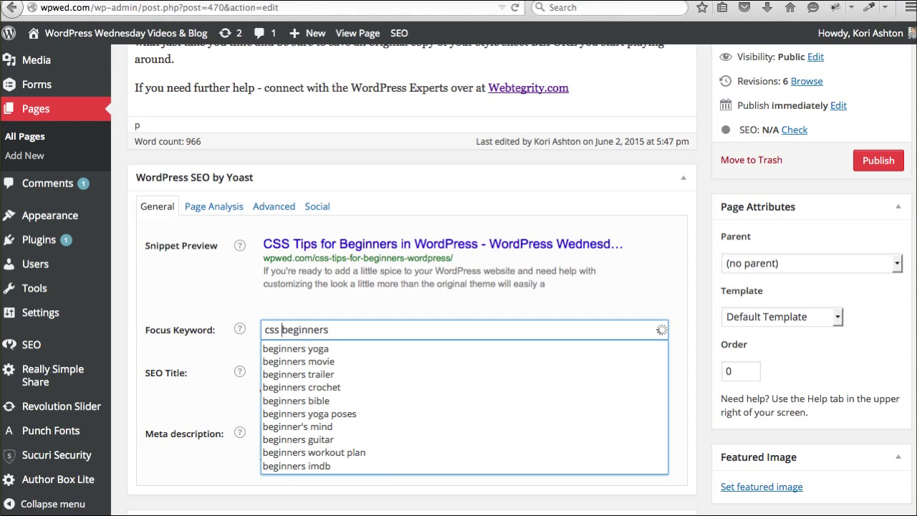
text(tip)
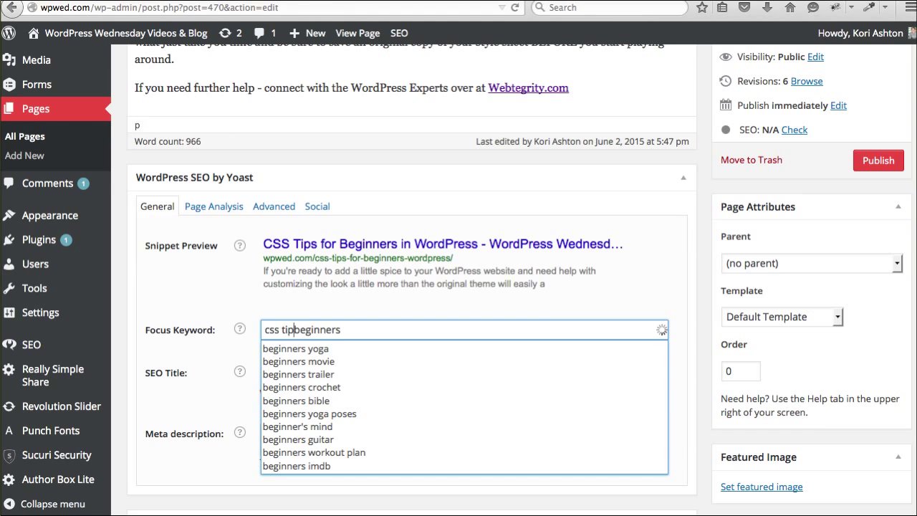
click(296, 329)
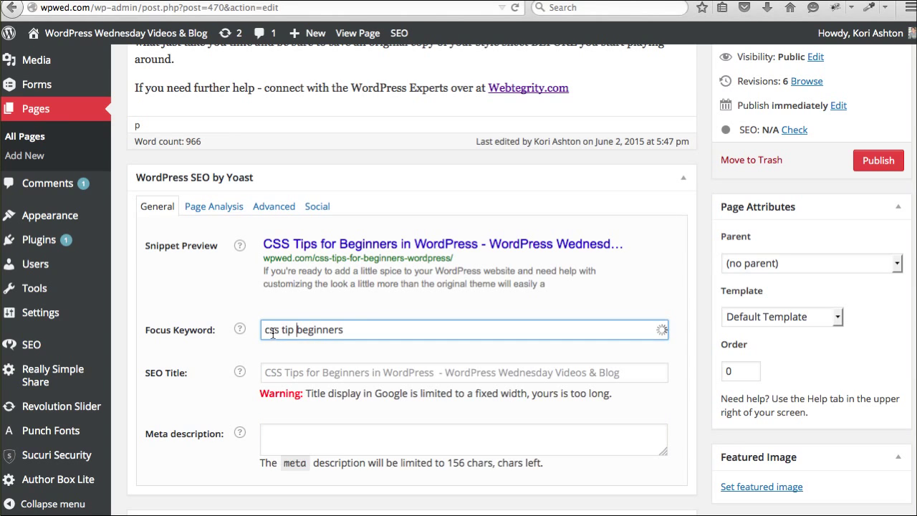
drag(301, 329, 380, 331)
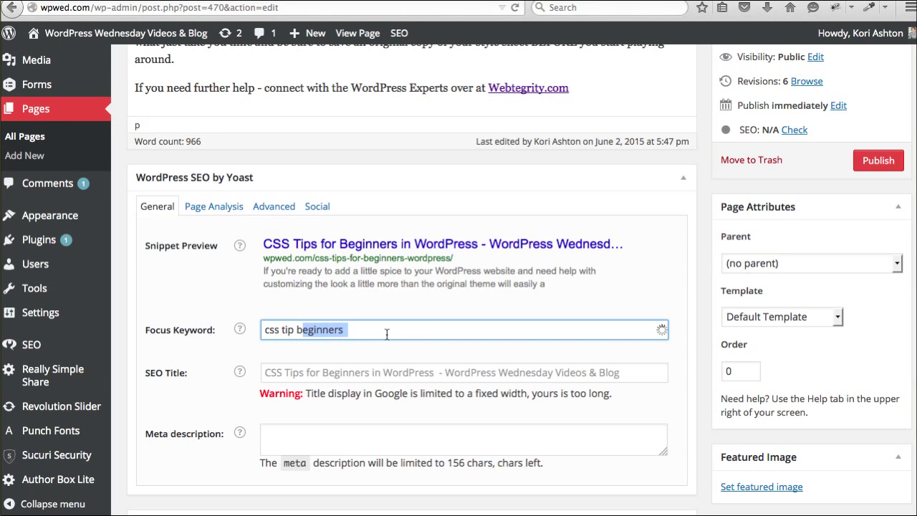
key(BackSpace)
key(BackSpace)
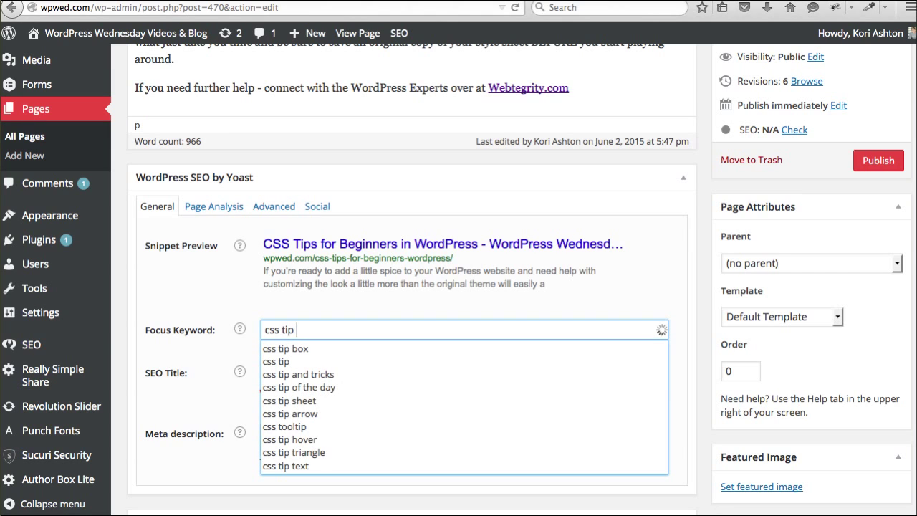
Step: Extend the focus keyword with "for beginners" and choose the suggested phrase "css tips for beginners"
text(for)
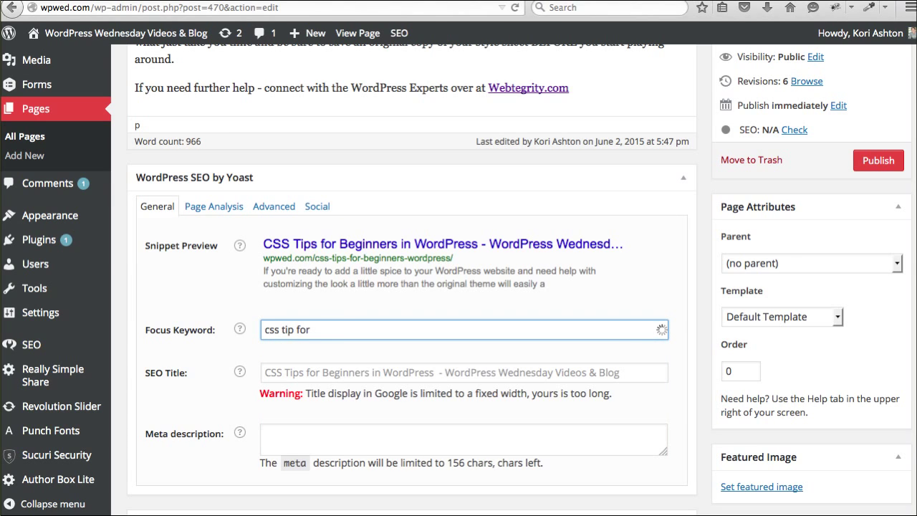
text(begi)
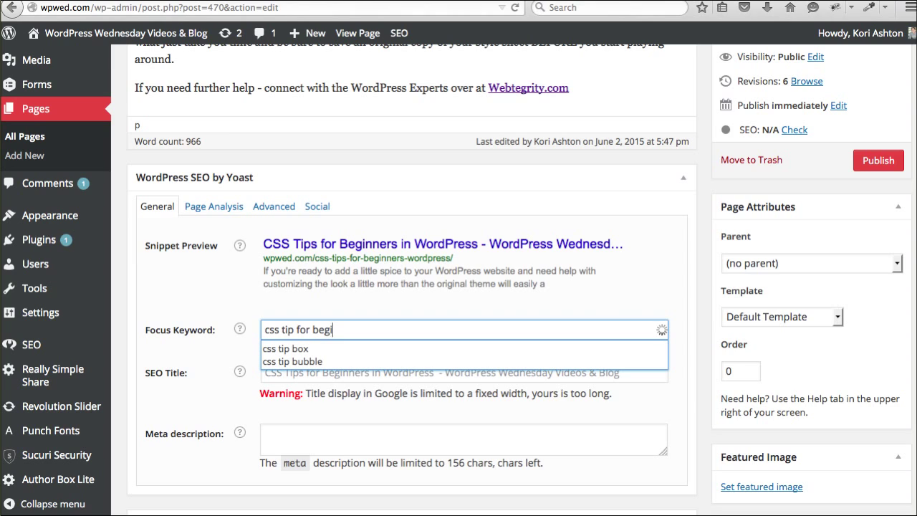
text(nners)
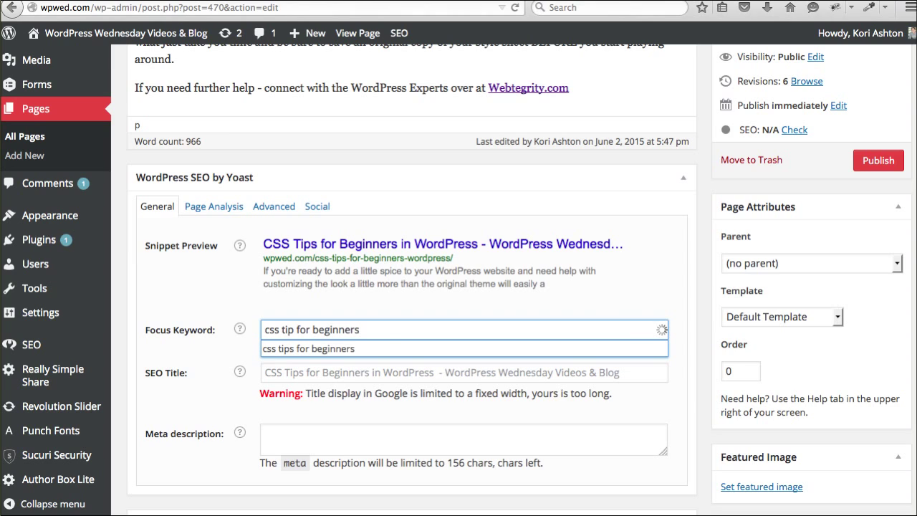
click(380, 349)
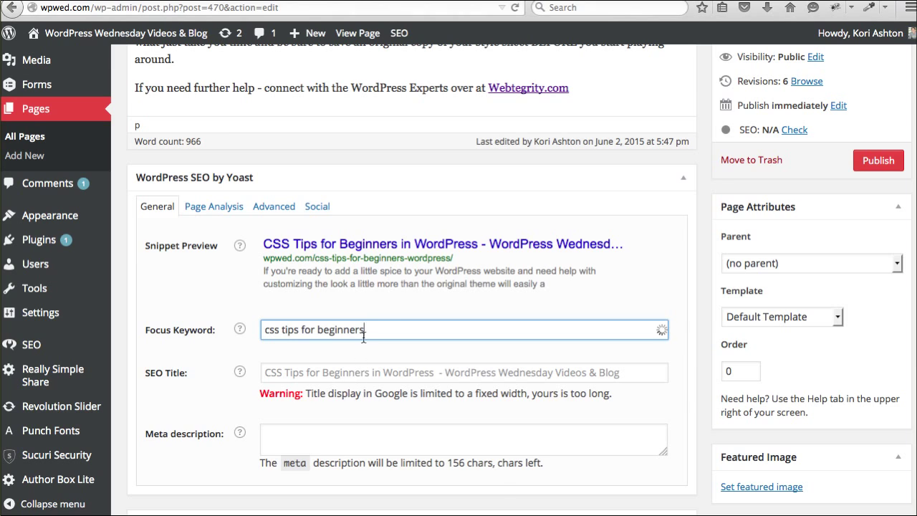
Step: Cut the phrase "css tips for beginners" to the clipboard and paste it back as the focus keyword
drag(363, 330, 282, 331)
right_click(282, 331)
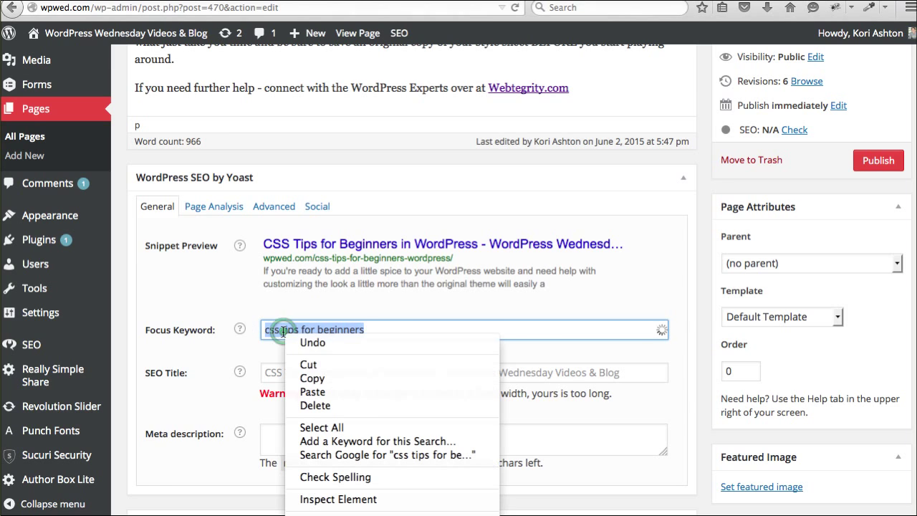
click(303, 363)
click(301, 379)
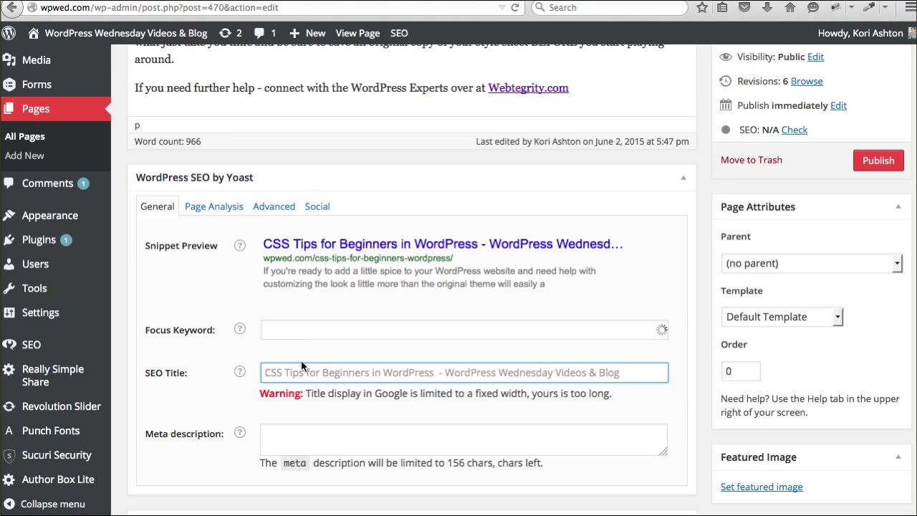
click(305, 332)
right_click(306, 332)
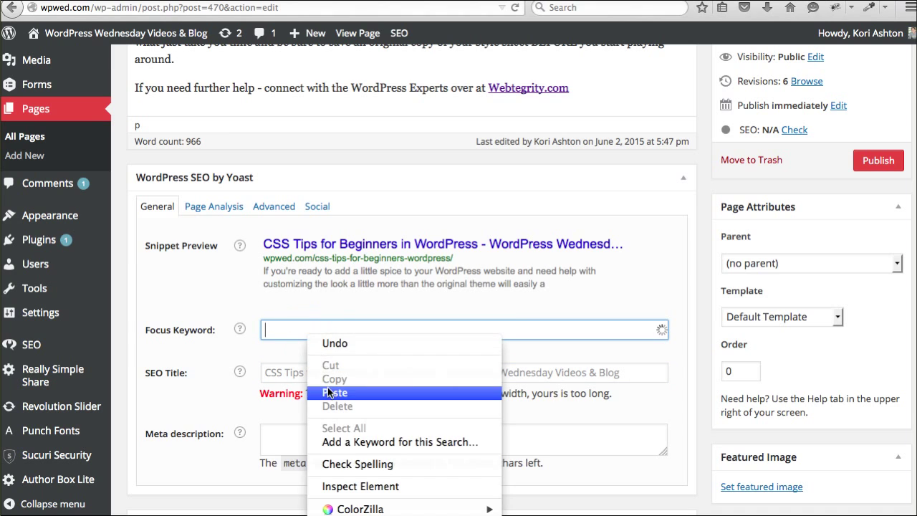
click(332, 393)
Step: Paste the copied phrase "css tips for beginners" as the SEO title
right_click(322, 366)
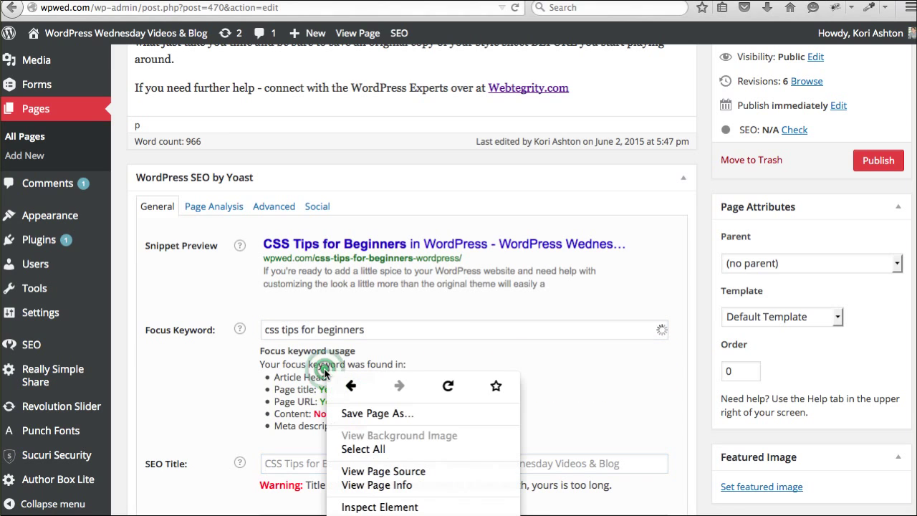
click(296, 456)
right_click(283, 464)
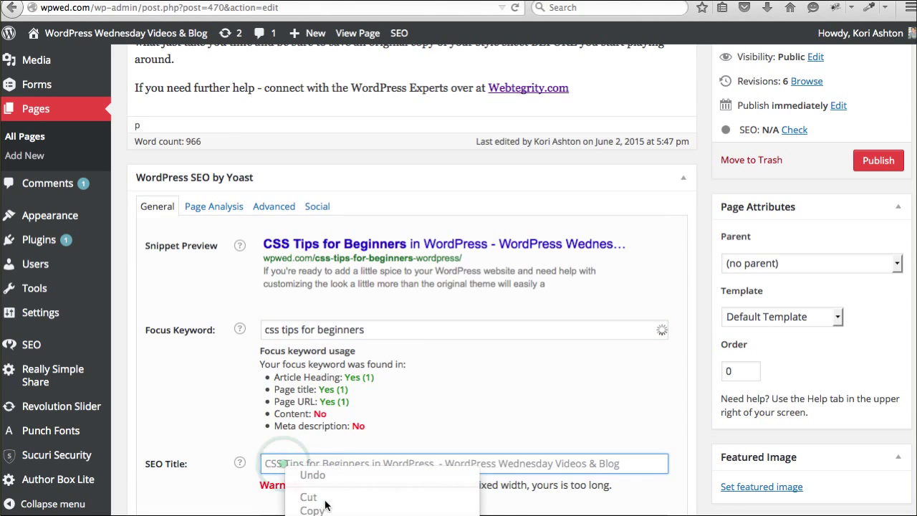
click(324, 513)
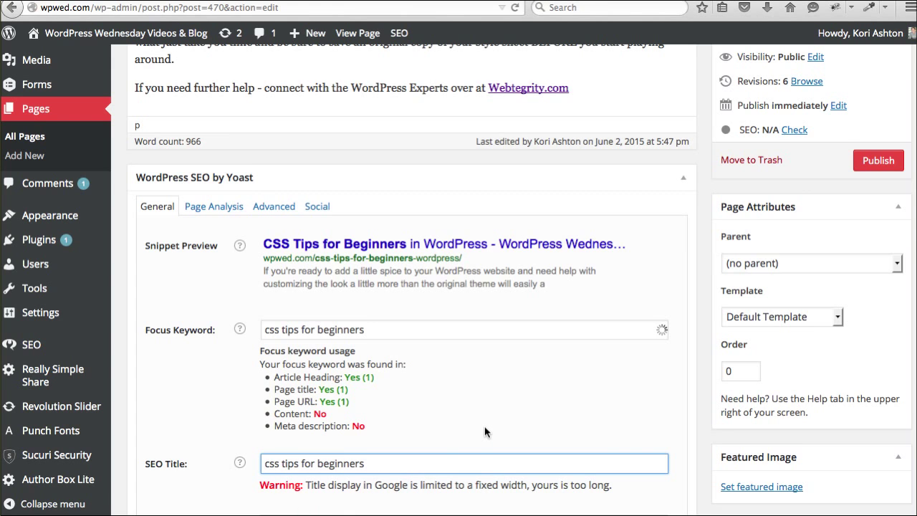
scroll(484, 426, down, 2)
scroll(488, 436, down, 2)
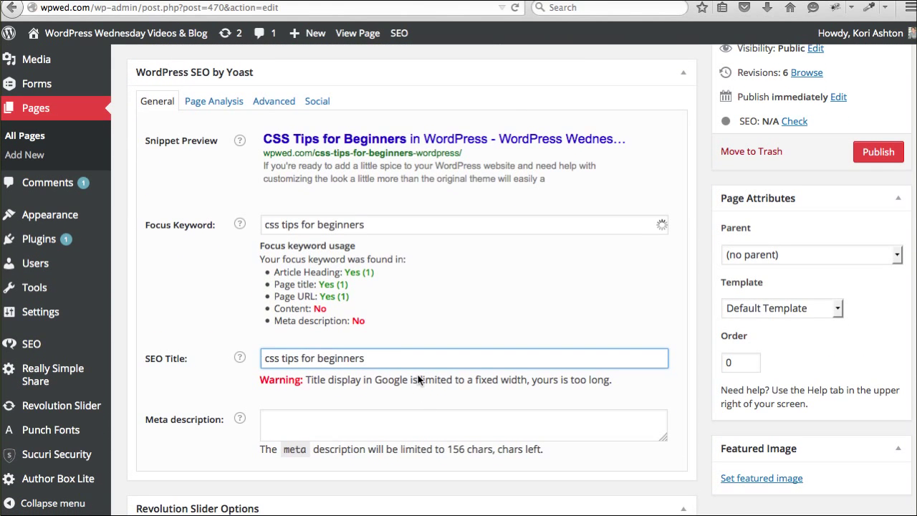
Step: Capitalize the first word of the SEO title so that it reads "CSS"
key(Left)
key(Left)
key(Left)
key(Left)
key(Left)
key(Left)
key(Left)
key(Left)
key(Left)
key(Left)
key(Left)
key(Left)
key(Left)
key(Left)
key(Left)
key(Left)
key(Right)
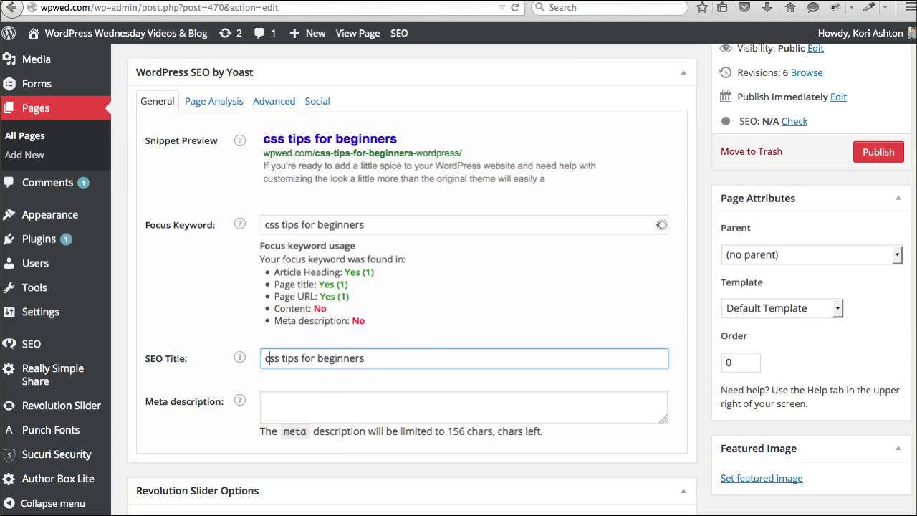
key(BackSpace)
text(CE)
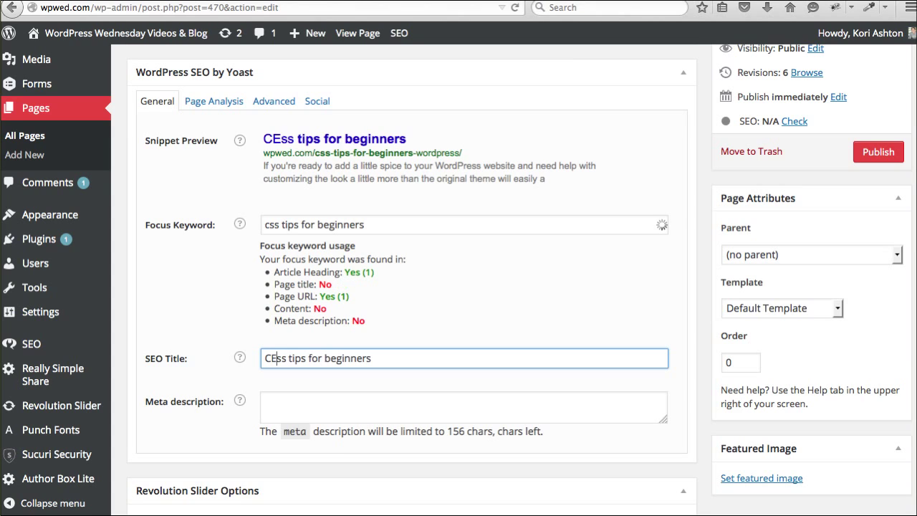
key(BackSpace)
text(SS)
key(shift+Right)
key(shift+Right)
key(BackSpace)
Step: Capitalize the second word of the SEO title so that it reads "Tips"
key(Right)
text(Tt)
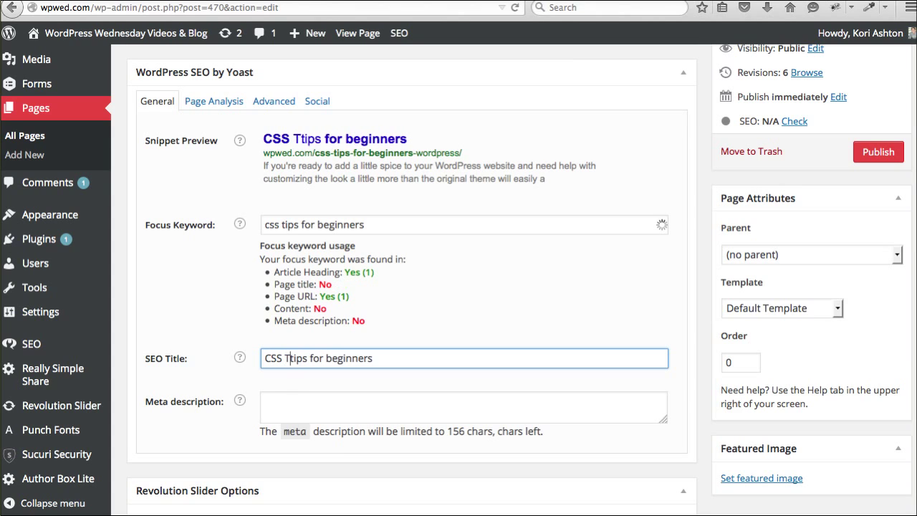
text(\)
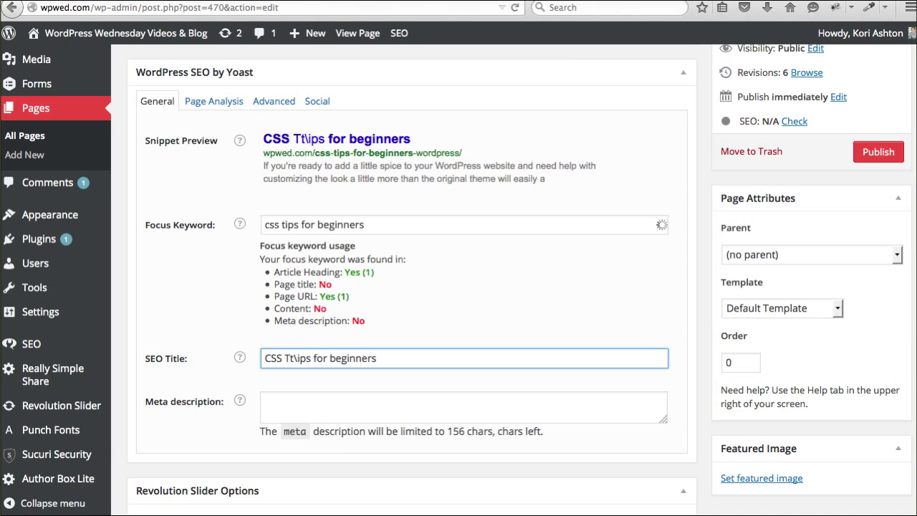
key(BackSpace)
key(BackSpace)
Step: Capitalize the last two words of the SEO title so that they read "For Beginners"
key(Right)
key(Right)
key(Right)
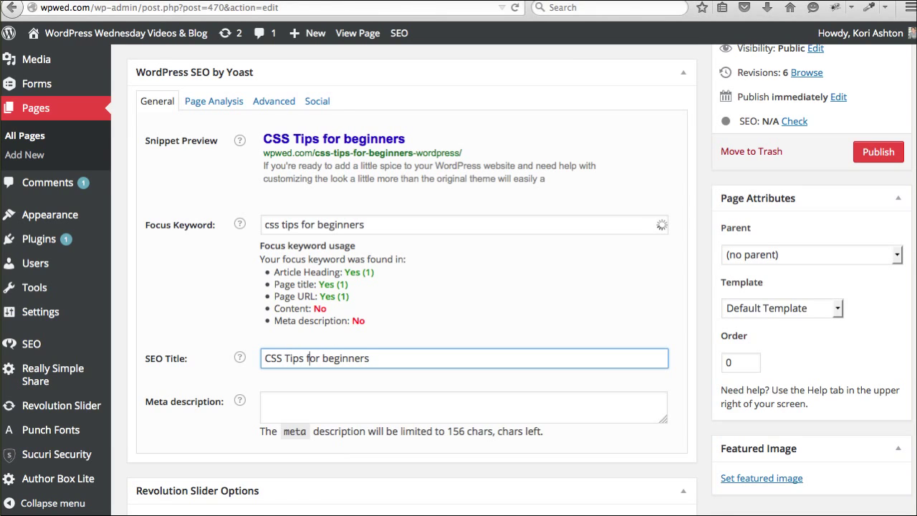
key(Delete)
text(F)
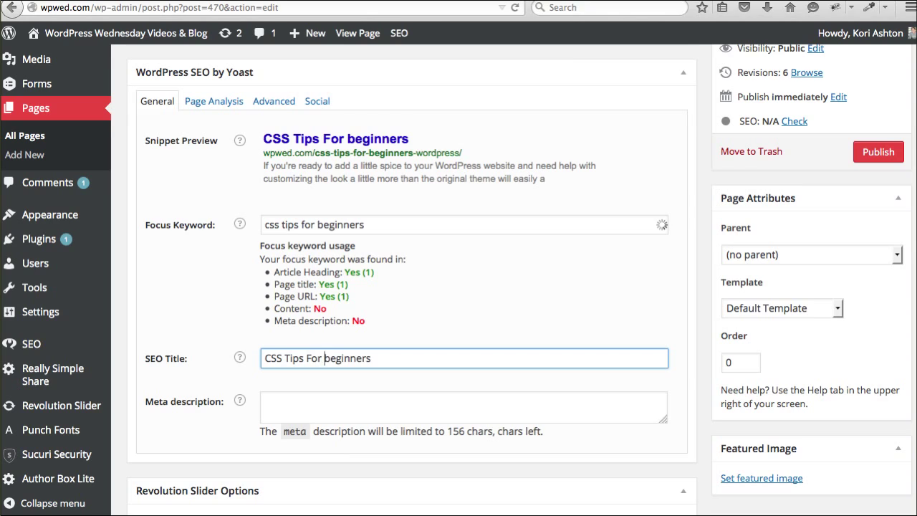
key(BackSpace)
text(B)
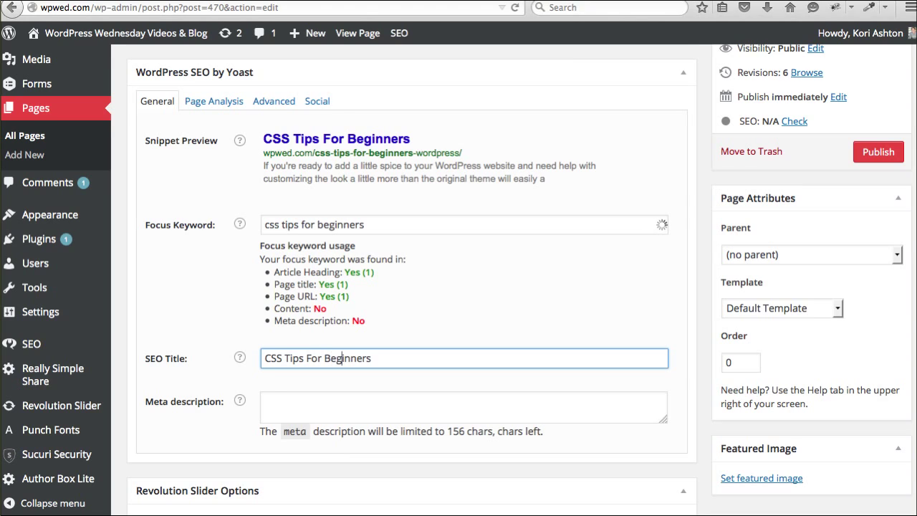
key(Right)
key(Right)
key(Right)
text(|)
key(BackSpace)
key(BackSpace)
text(By)
key(BackSpace)
key(BackSpace)
Step: Append "- WordPress Wednesday" to the end of the SEO title
text(- WPwed)
key(BackSpace)
key(BackSpace)
key(BackSpace)
key(BackSpace)
key(BackSpace)
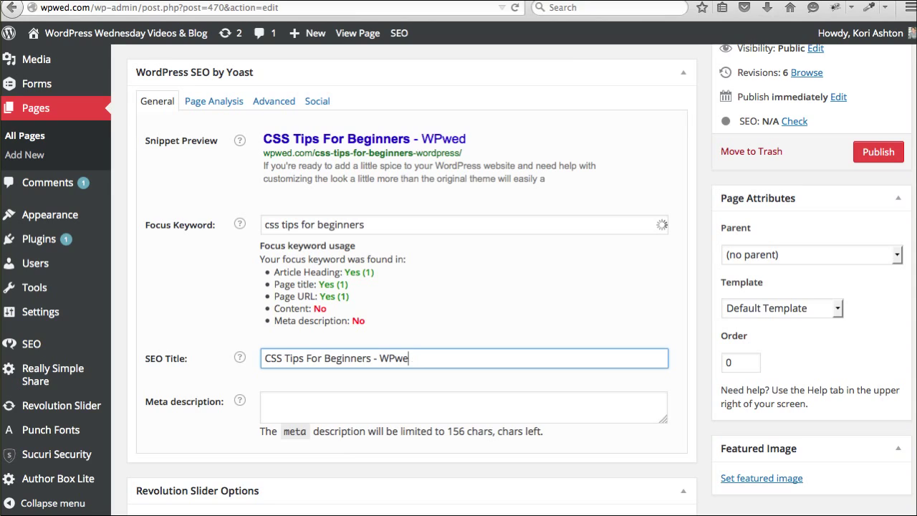
text(WORDP)
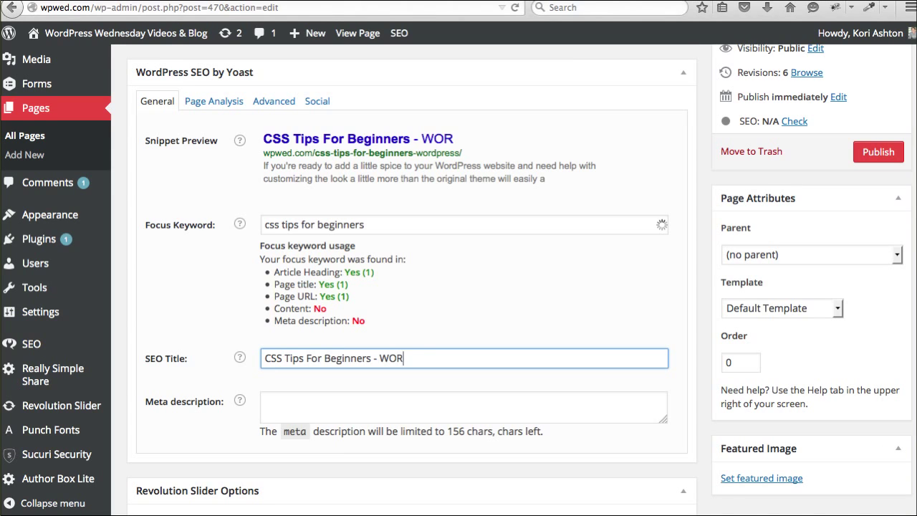
key(BackSpace)
key(BackSpace)
key(BackSpace)
key(BackSpace)
key(BackSpace)
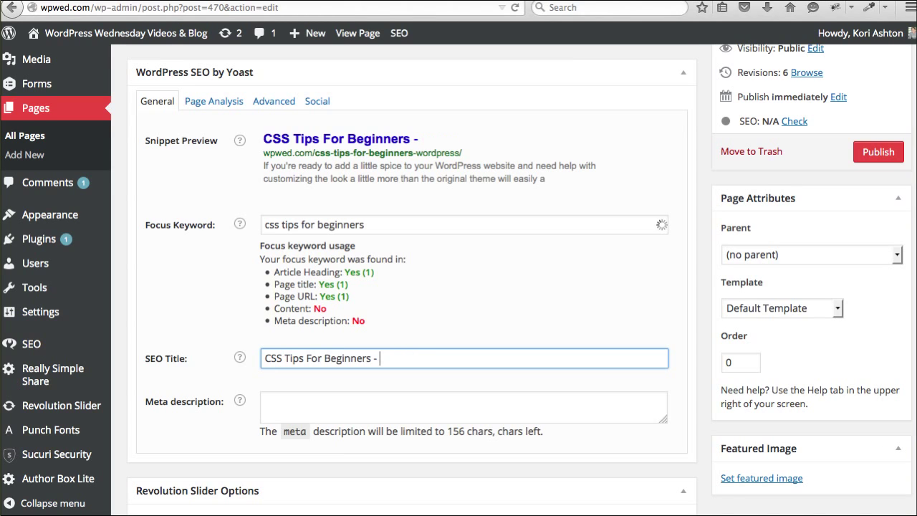
text(WordPress )
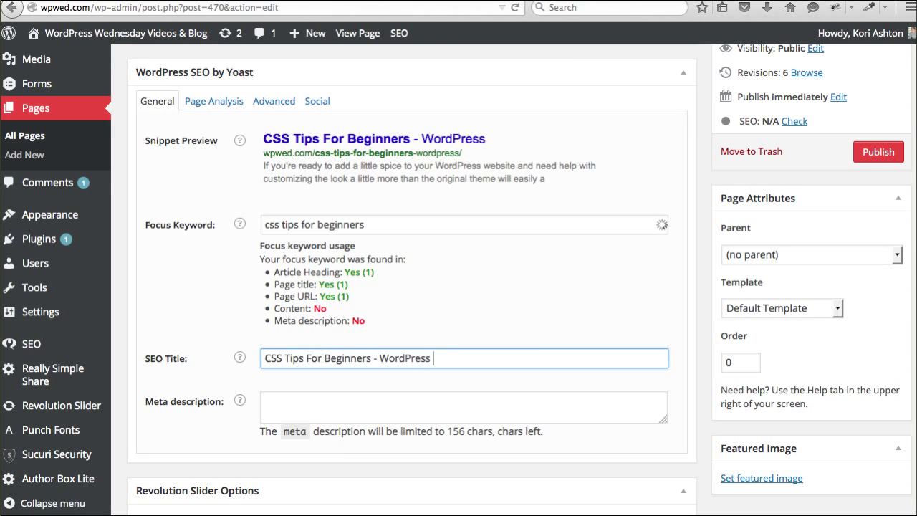
text(Wednesday)
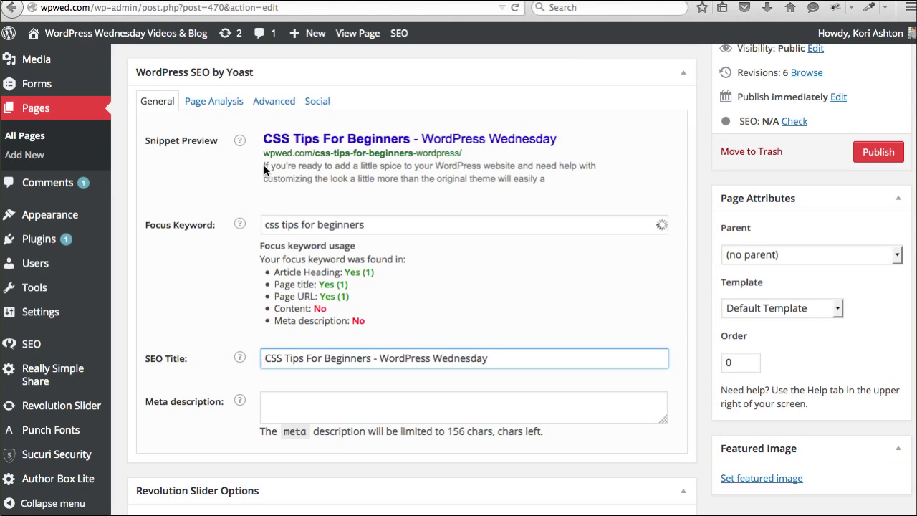
Step: Highlight the description in the snippet preview and begin the meta description with "Are you looking to learn"
drag(262, 166, 554, 191)
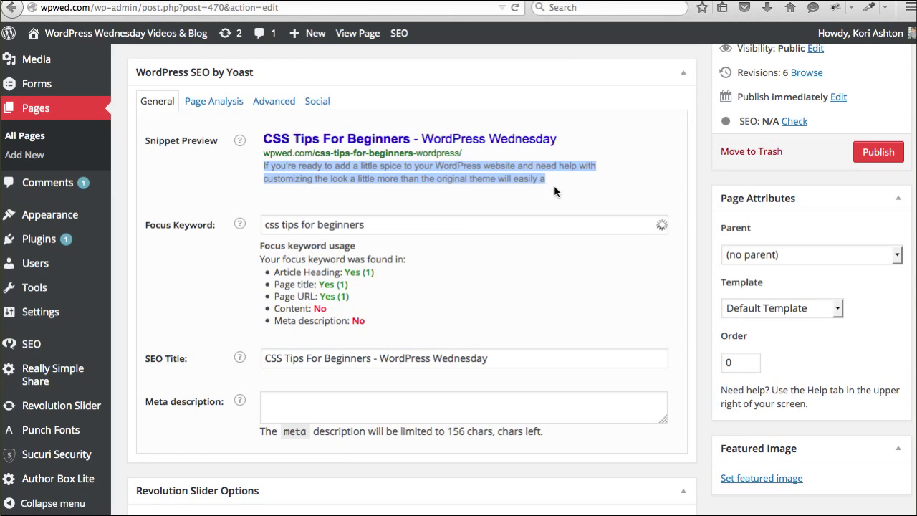
click(371, 406)
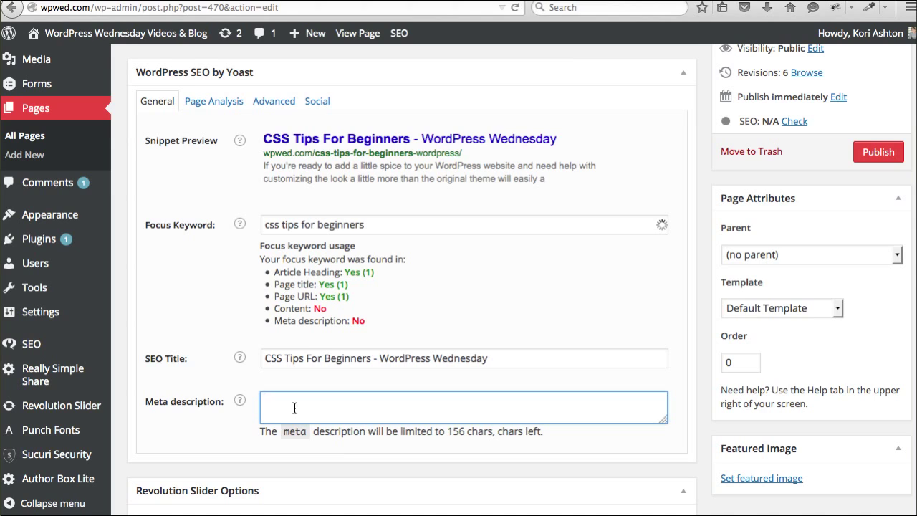
text(A)
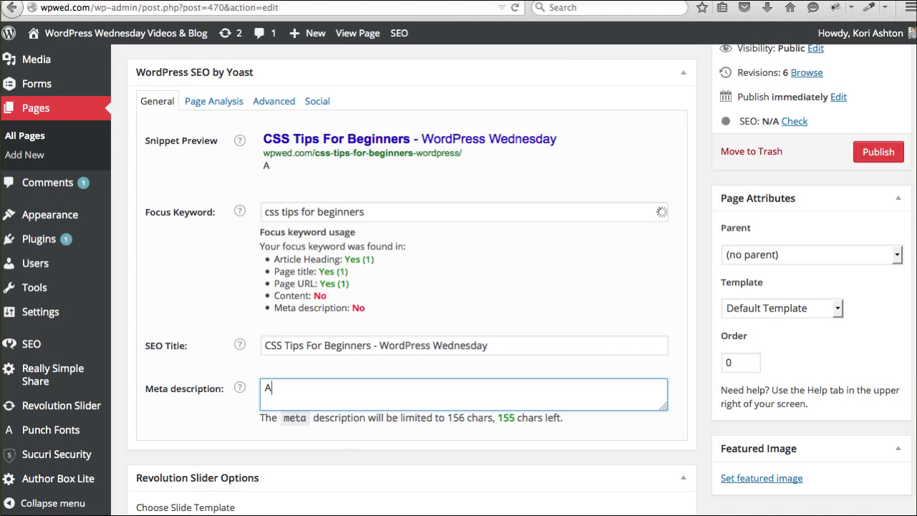
text(re you looking to learn)
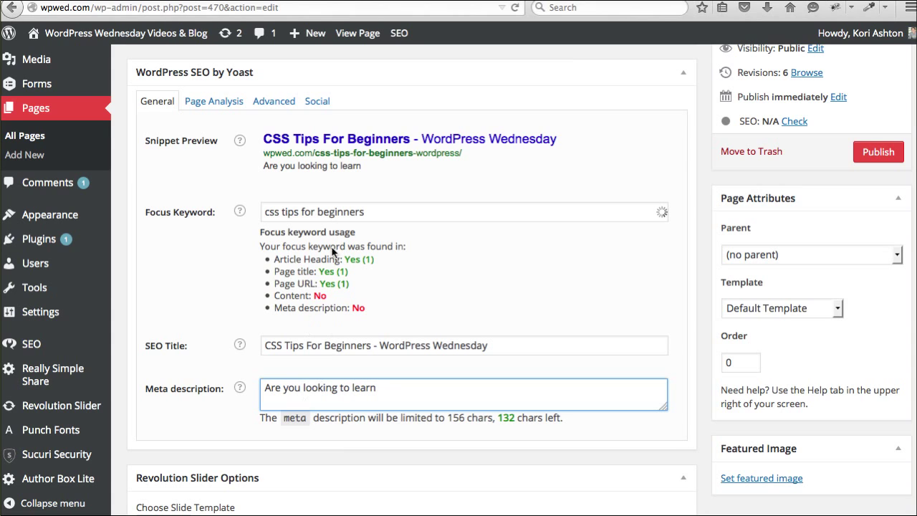
Step: Copy the focus keyword phrase into the meta description after "learn" and end the question with a question mark
drag(365, 212, 261, 219)
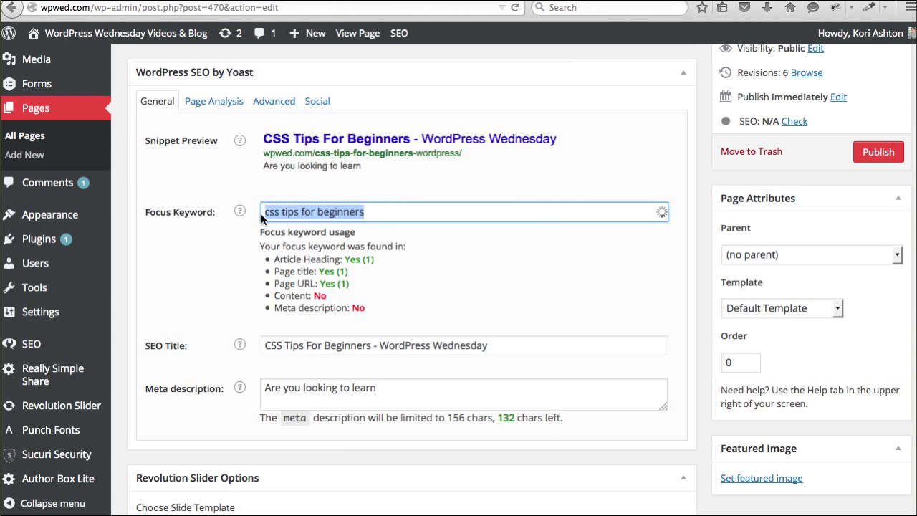
right_click(328, 213)
click(347, 256)
click(401, 389)
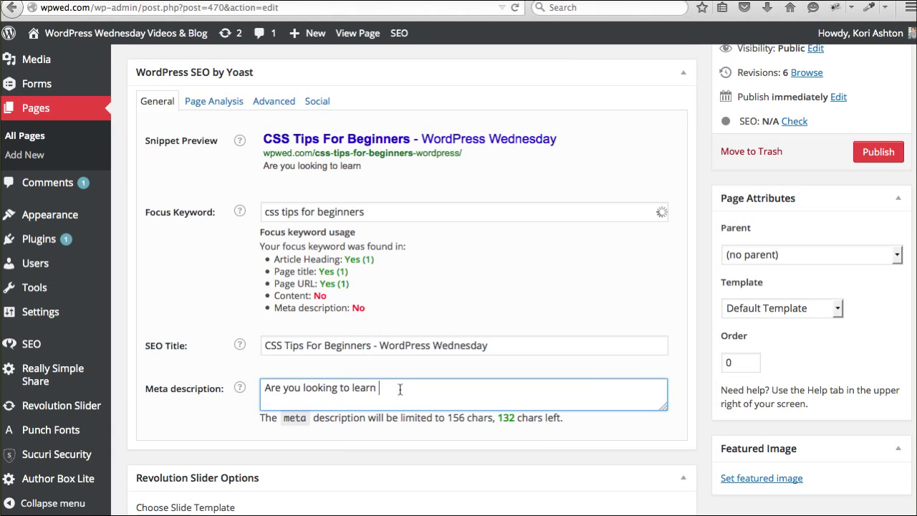
text(s)
key(BackSpace)
right_click(391, 389)
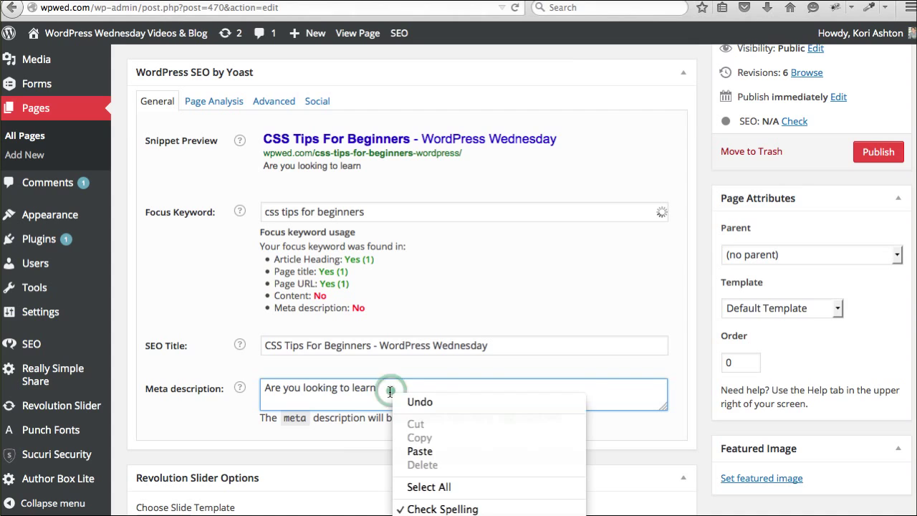
click(416, 451)
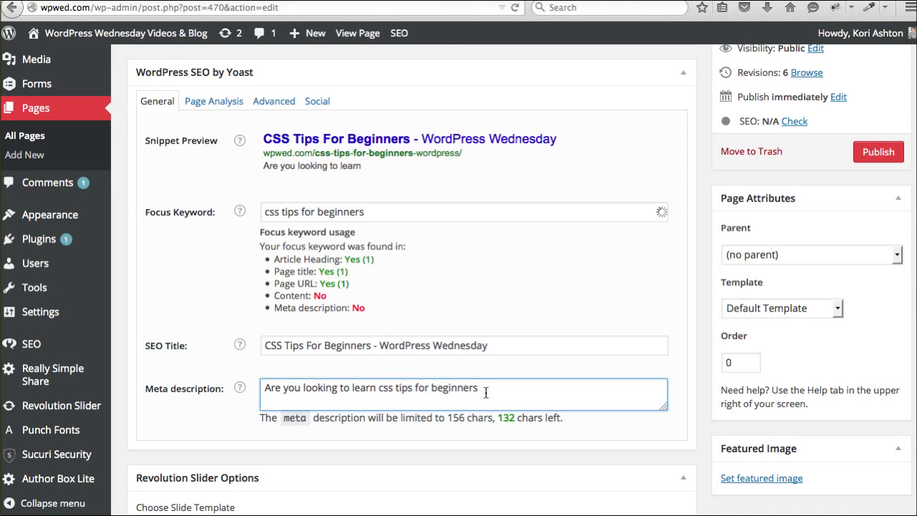
text(?)
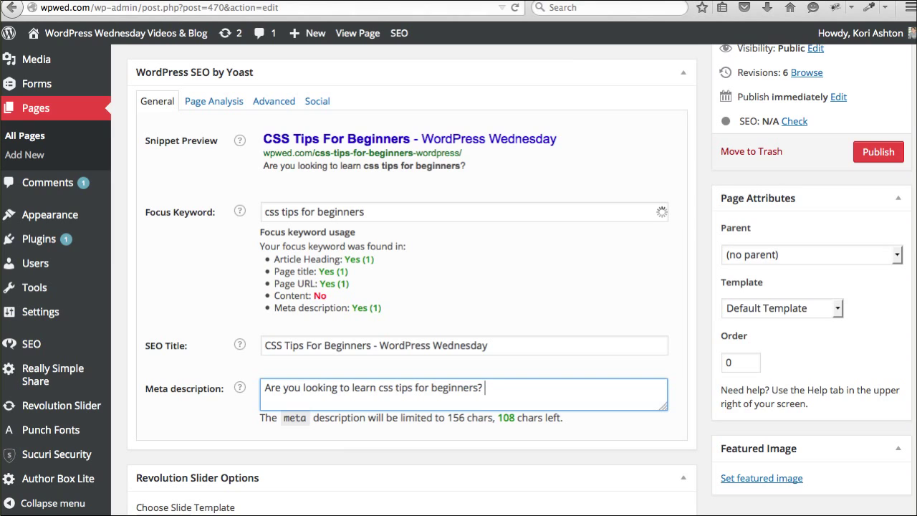
Step: Add the sentence "Click the above link for more information." to the end of the meta description
text(Click the a)
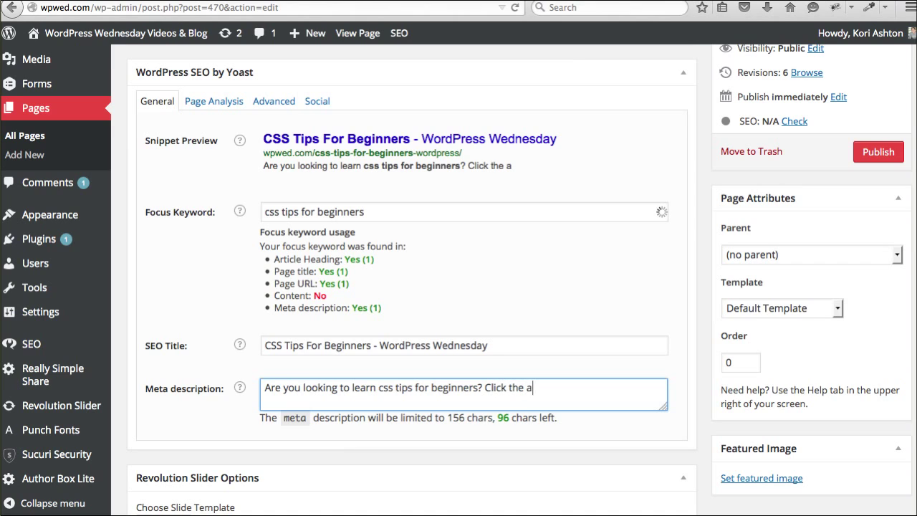
text(bove link for )
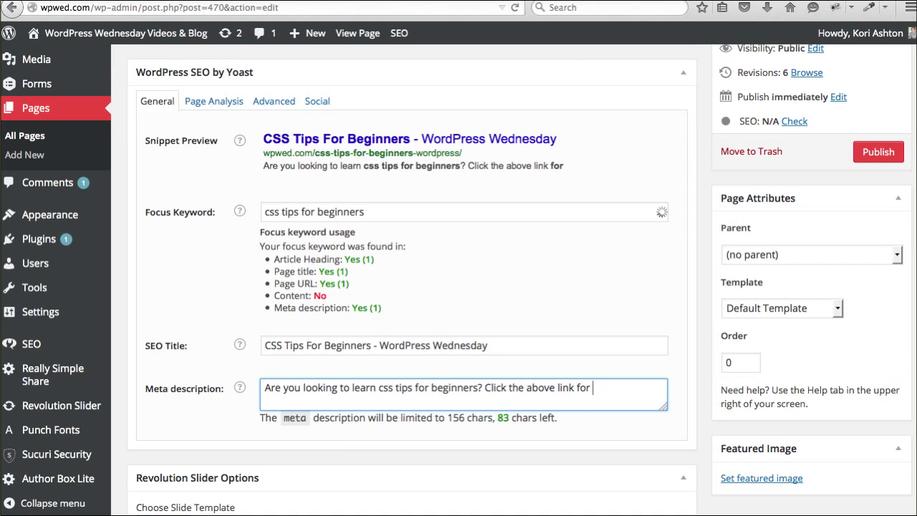
text(more inform)
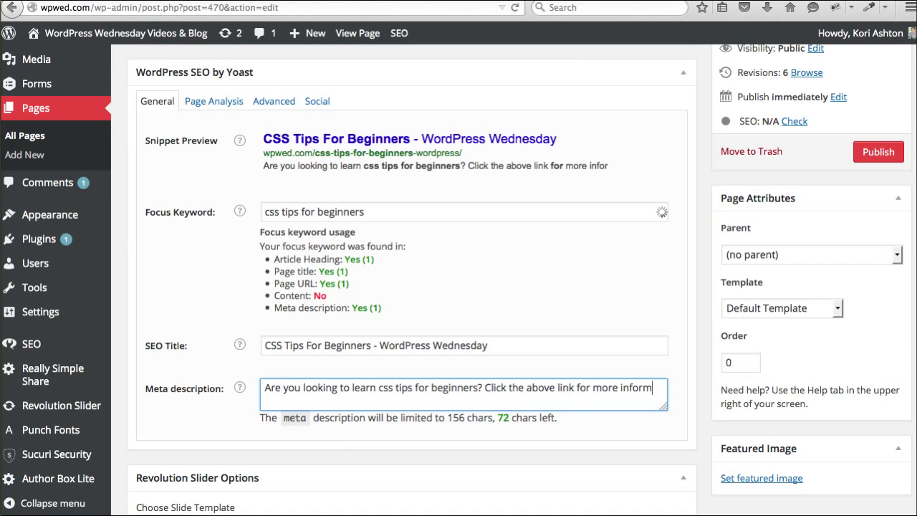
text(ation)
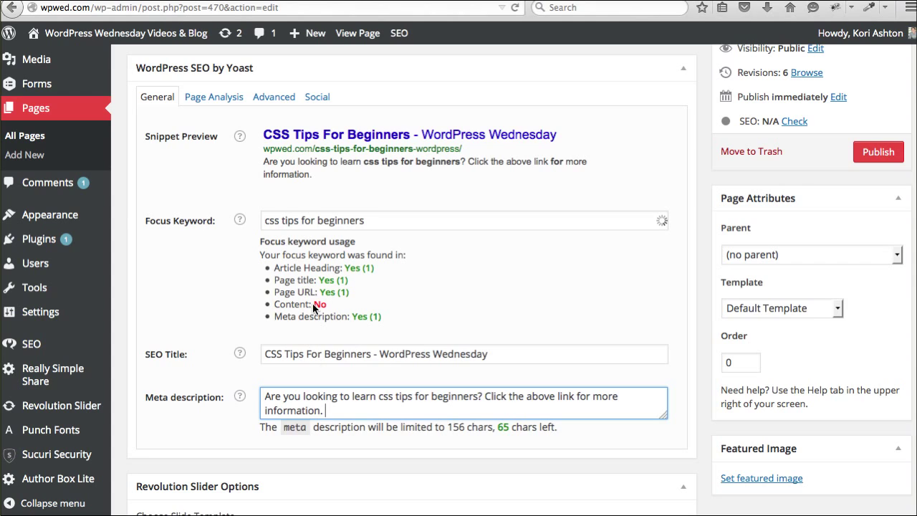
Step: Compare the focus keyword phrase with the page title and the permalink slug above the editor
drag(371, 221, 265, 221)
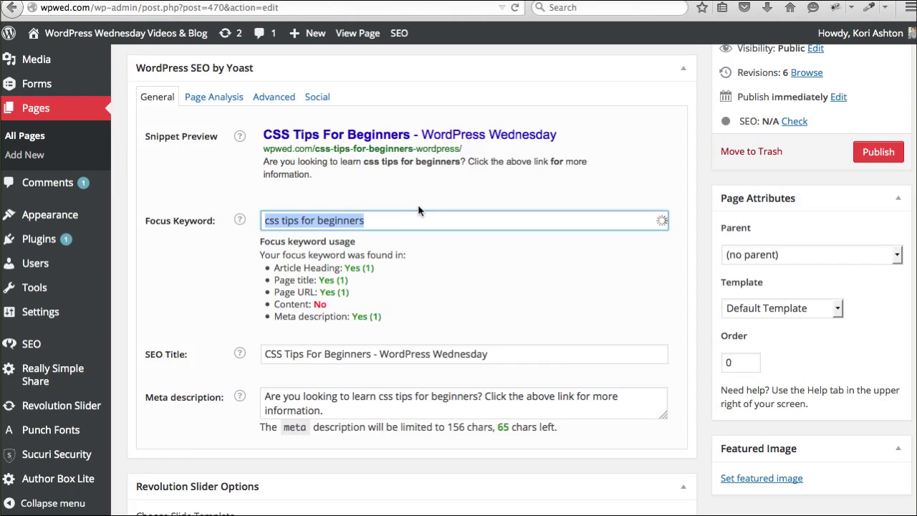
scroll(430, 204, down, 3)
scroll(606, 214, up, 7)
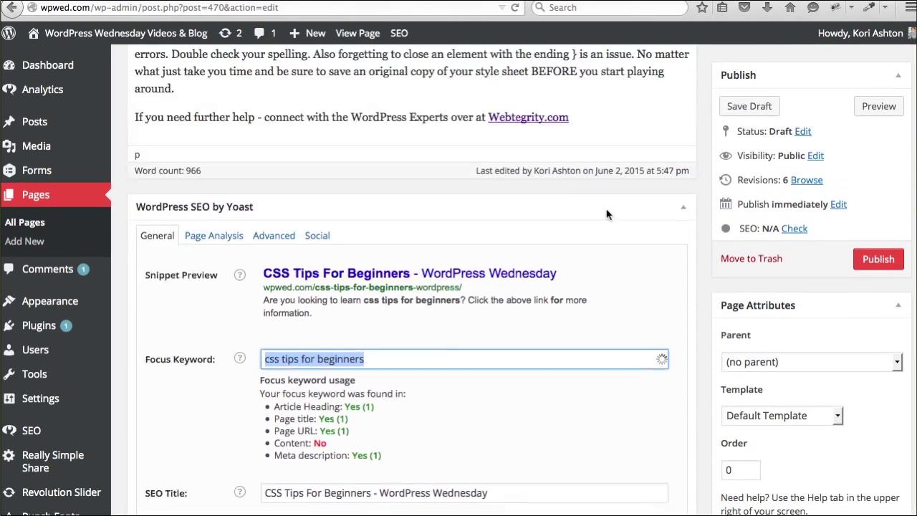
scroll(606, 214, up, 15)
scroll(606, 210, up, 20)
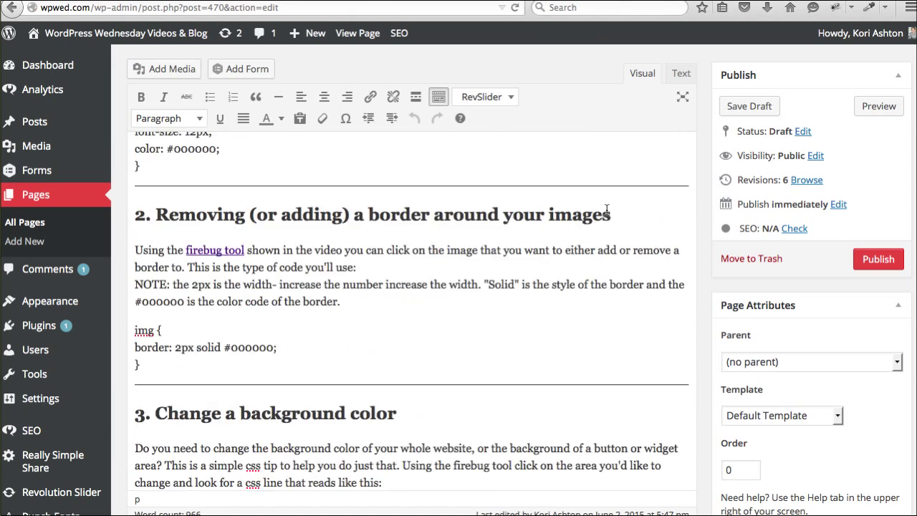
scroll(606, 210, up, 10)
click(341, 177)
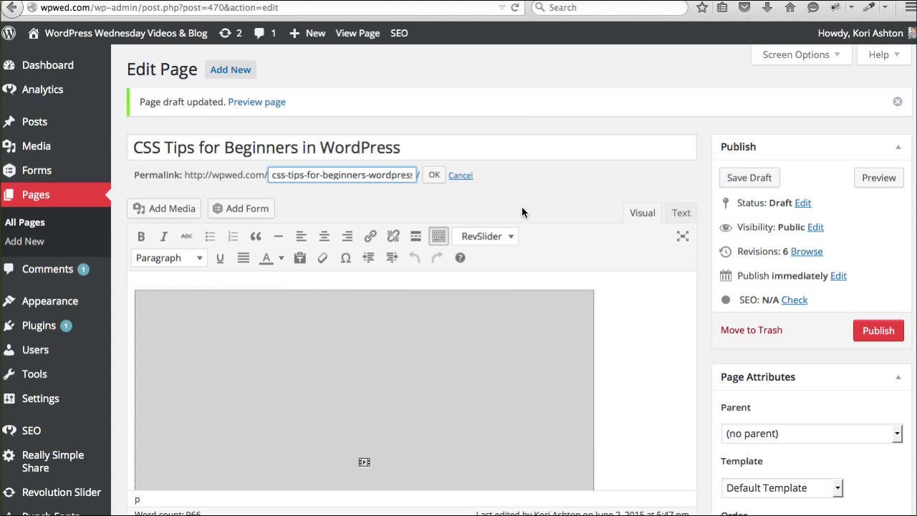
click(437, 177)
Step: Enlarge the meta description field in the Yoast SEO section below the page content
scroll(588, 248, down, 1)
scroll(589, 252, down, 10)
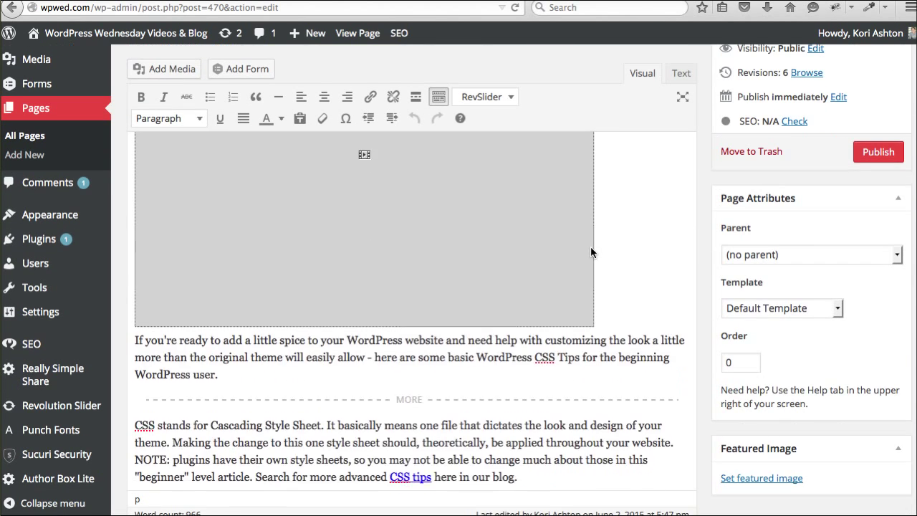
scroll(591, 244, down, 15)
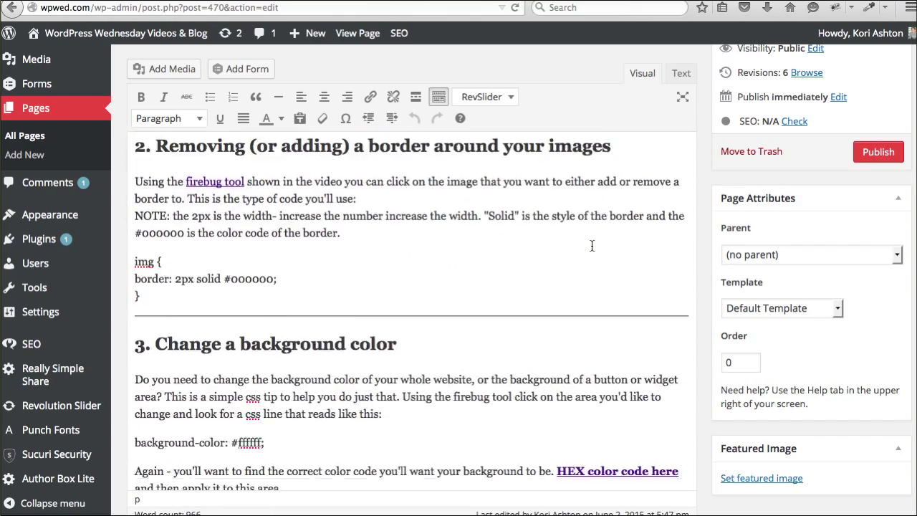
scroll(591, 242, down, 20)
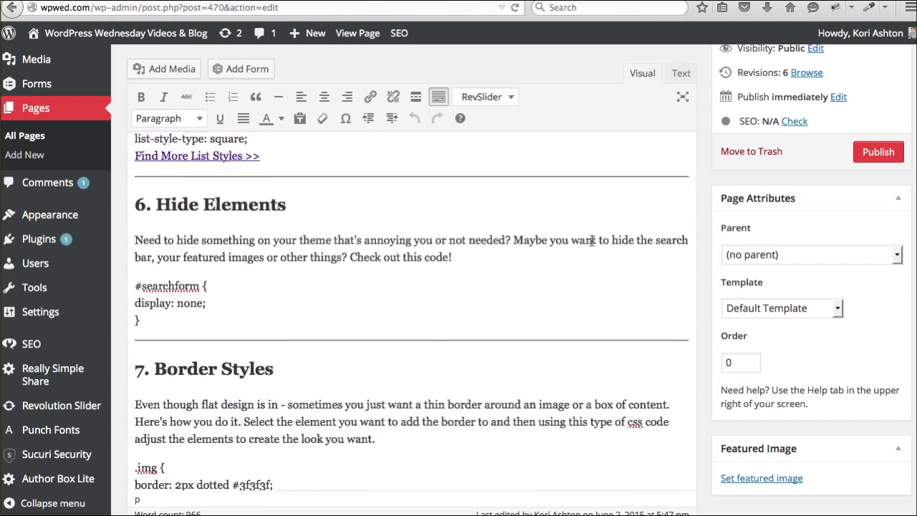
scroll(592, 243, down, 15)
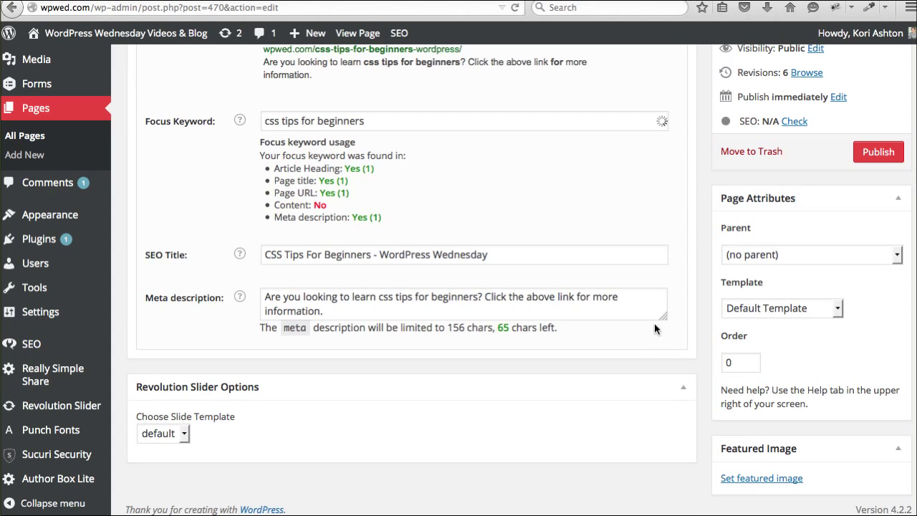
drag(664, 321, 665, 337)
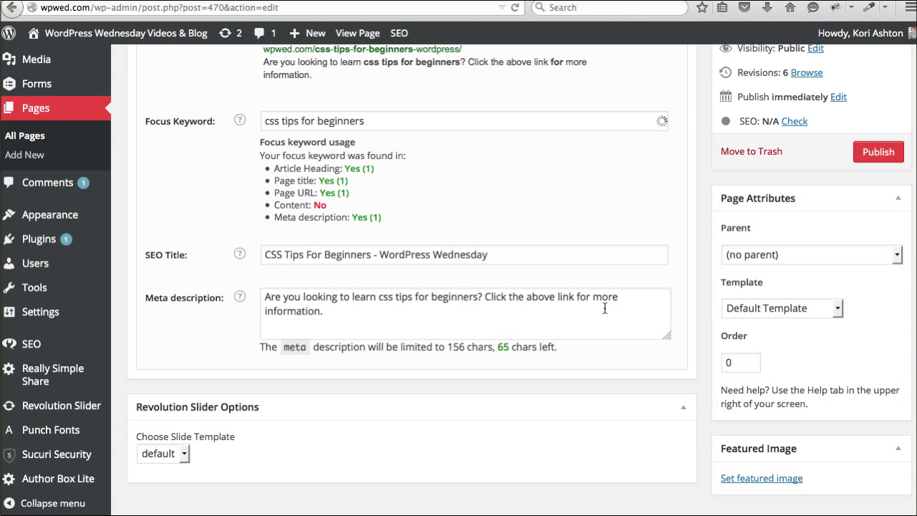
Step: Check the focus keyword usage against the snippet preview and publish the page
scroll(312, 223, up, 1)
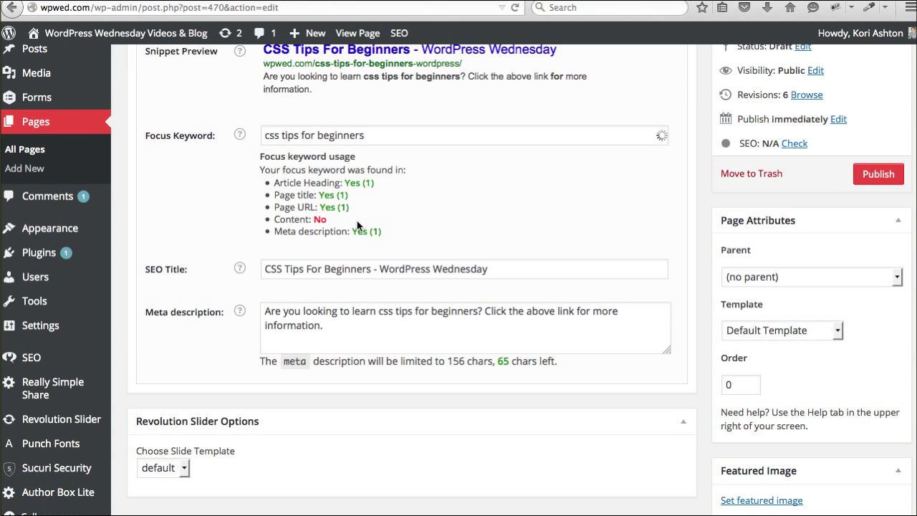
scroll(375, 238, up, 5)
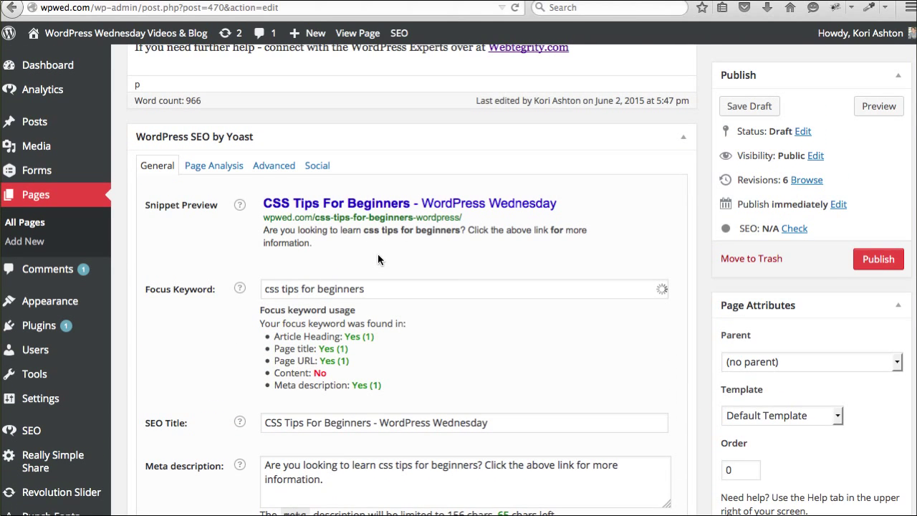
scroll(377, 254, up, 1)
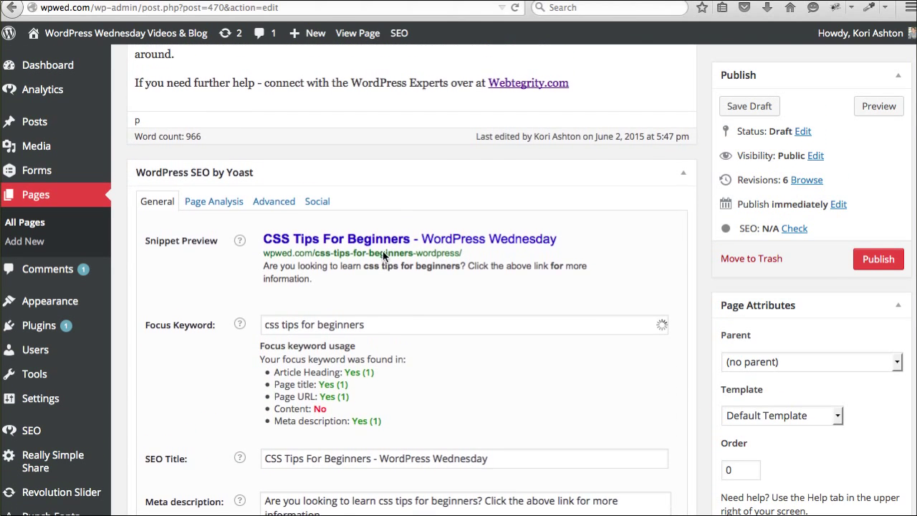
scroll(383, 251, down, 2)
scroll(385, 265, up, 2)
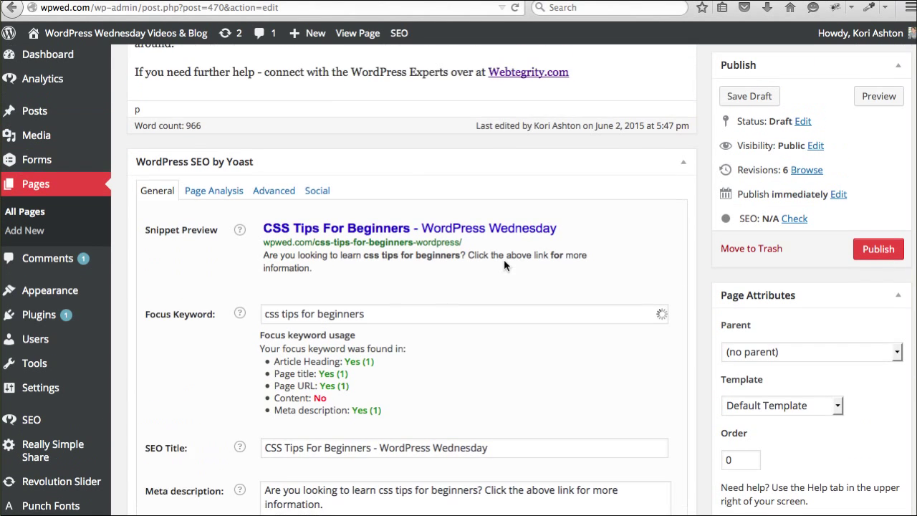
scroll(503, 265, up, 4)
click(878, 259)
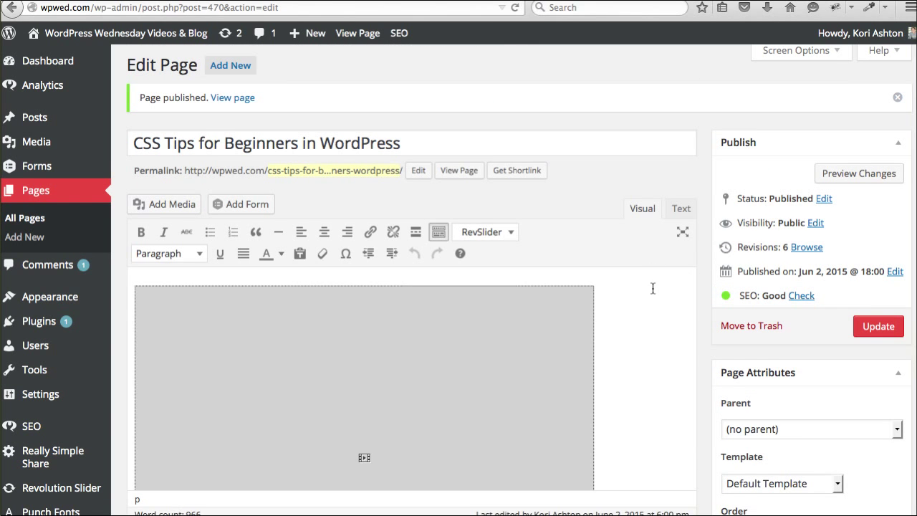
Step: Open the Yoast page analysis of the published page and examine its list of SEO checks
scroll(652, 279, down, 5)
scroll(653, 289, down, 20)
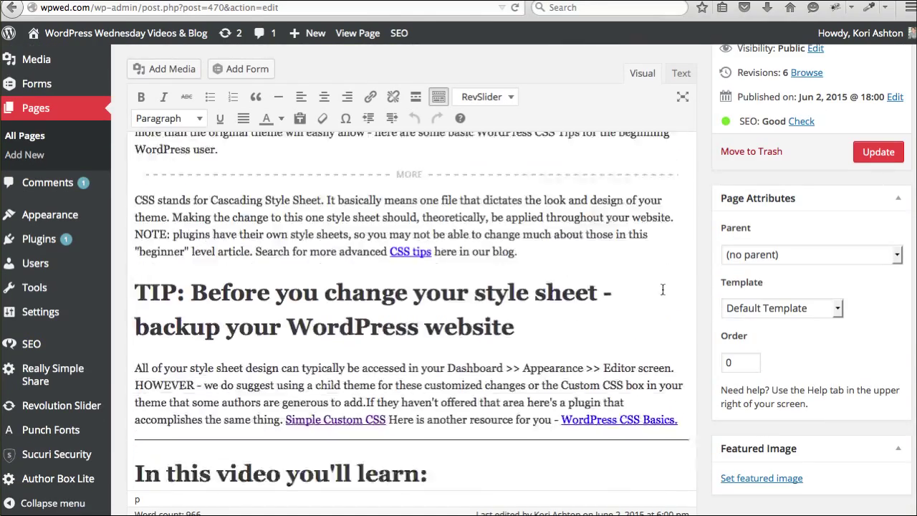
scroll(667, 285, down, 20)
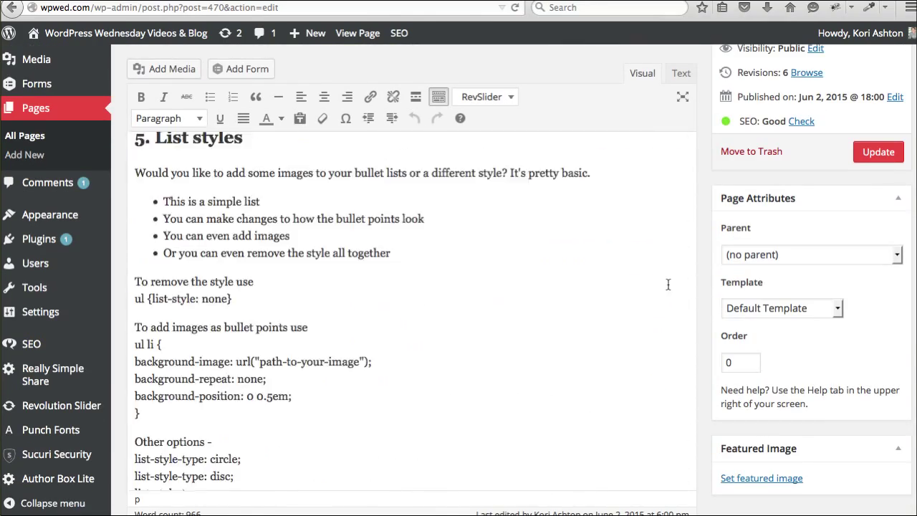
scroll(668, 282, down, 20)
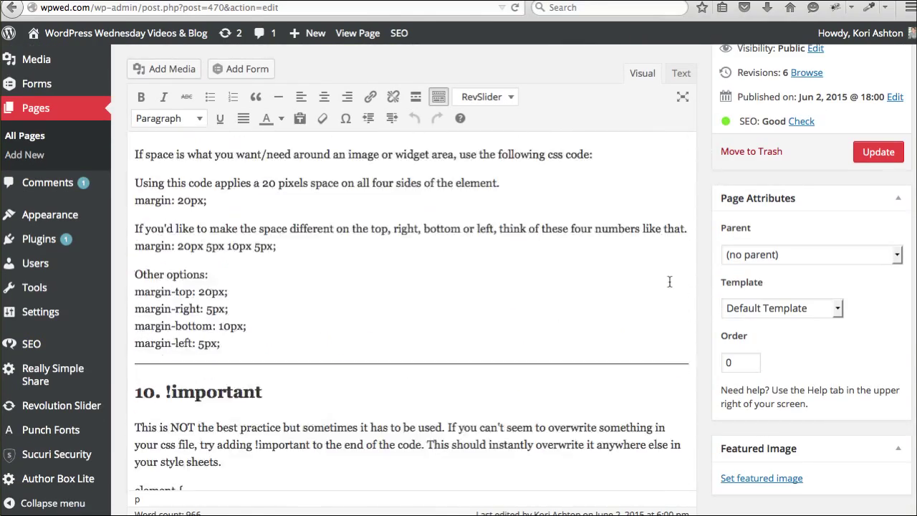
scroll(692, 288, down, 15)
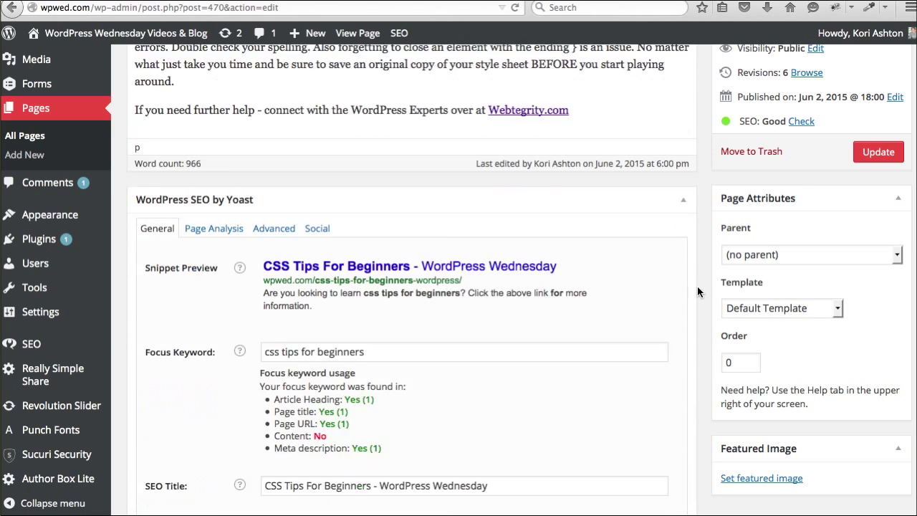
scroll(702, 287, up, 6)
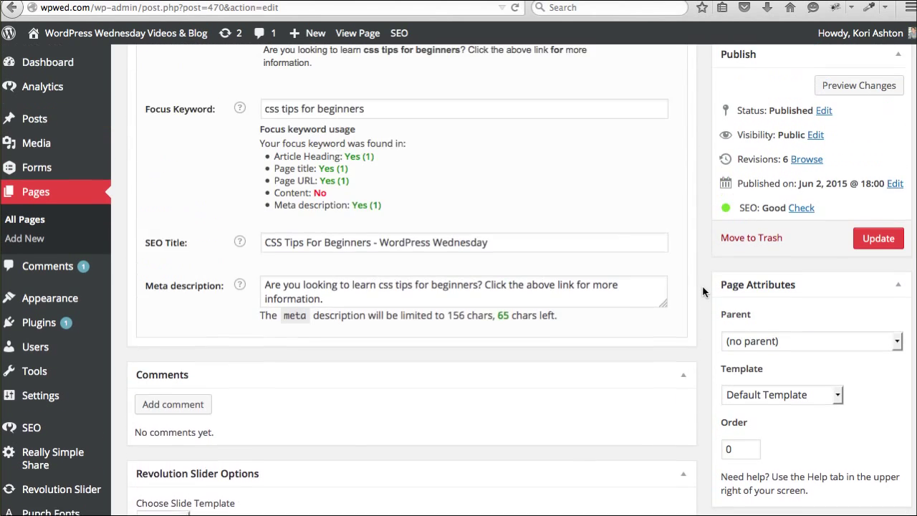
scroll(702, 283, up, 2)
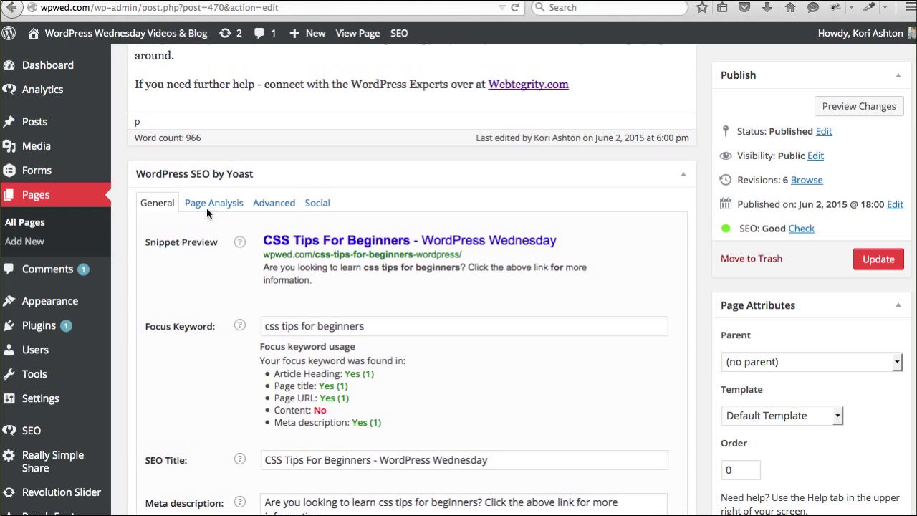
click(215, 204)
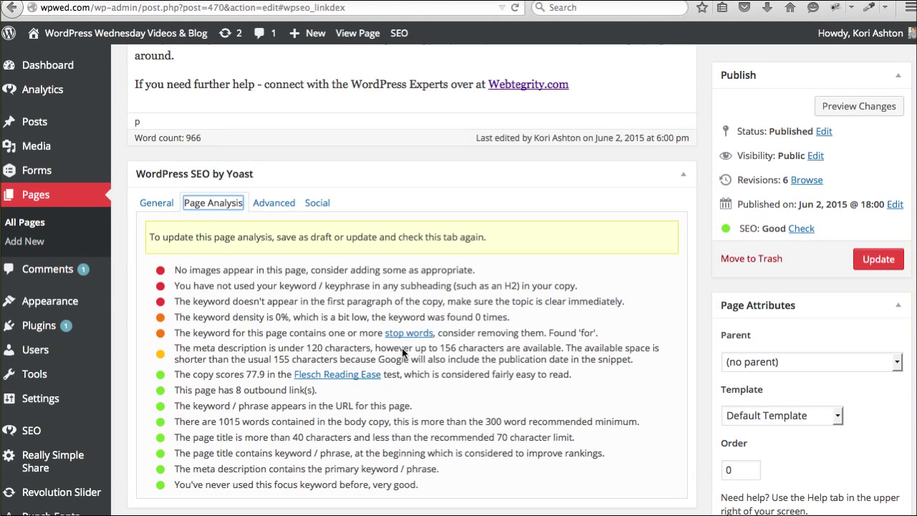
scroll(398, 352, down, 5)
scroll(397, 345, up, 4)
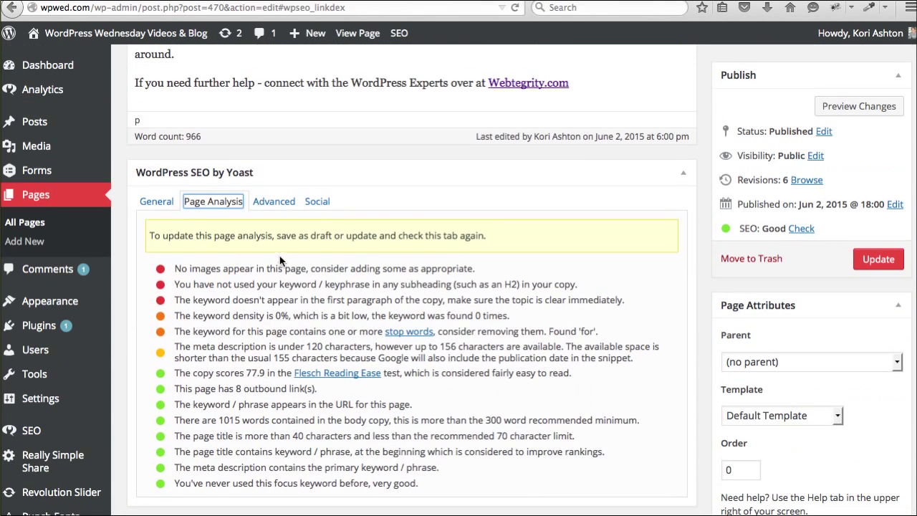
Step: Return to the general Yoast settings and review the snippet preview, focus keyword usage, SEO title and meta description
click(159, 203)
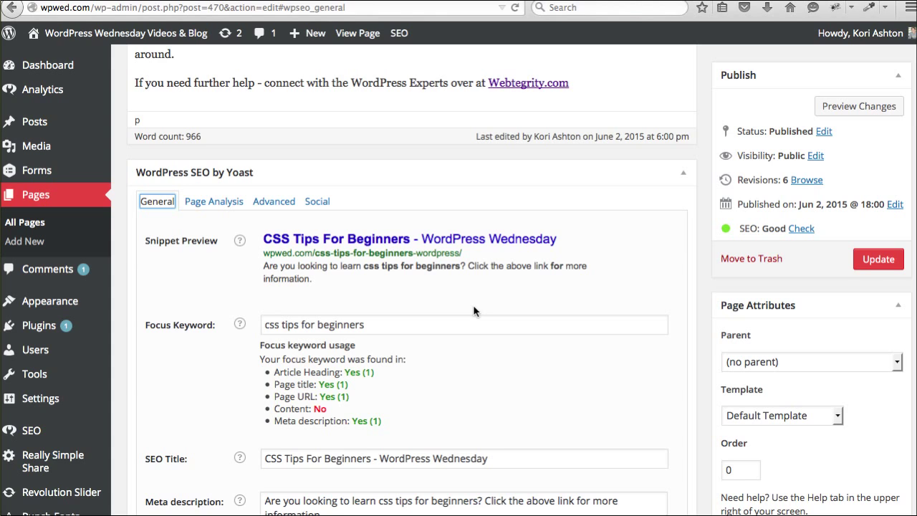
scroll(473, 310, down, 2)
scroll(474, 308, down, 1)
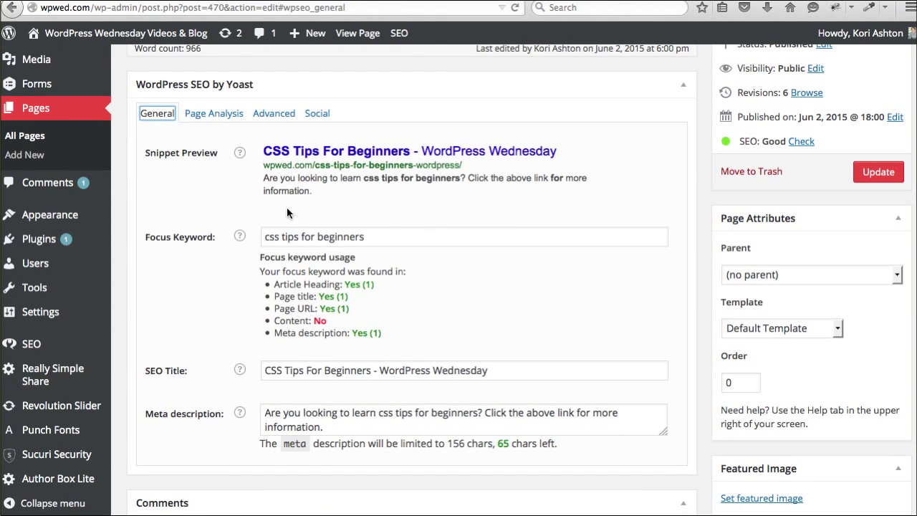
click(361, 235)
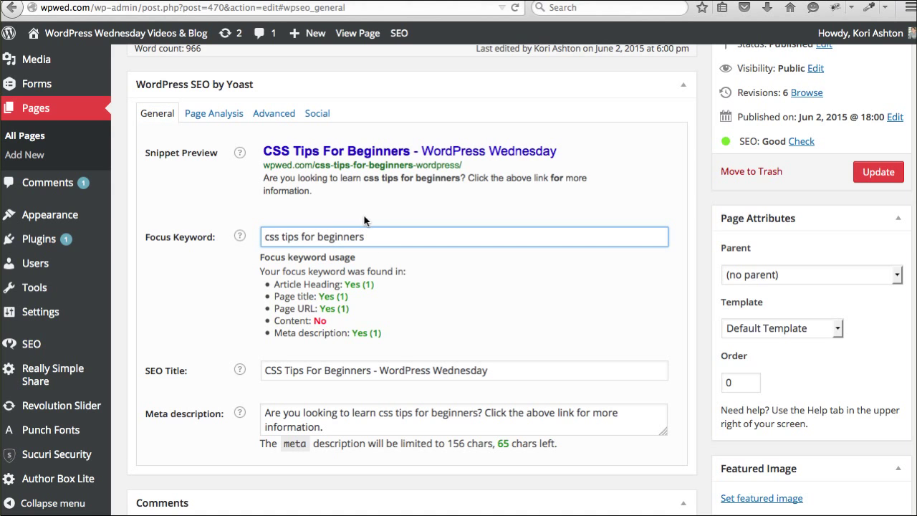
scroll(365, 220, up, 1)
scroll(365, 215, up, 3)
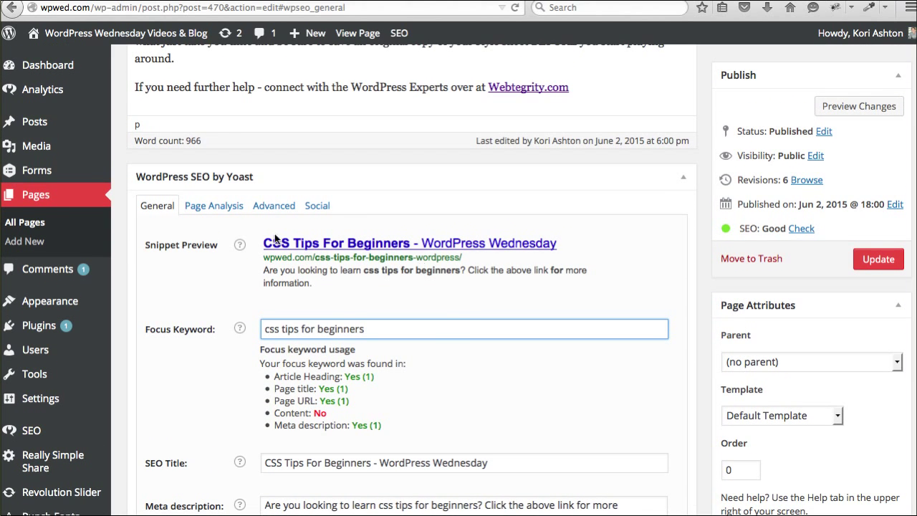
scroll(401, 331, up, 1)
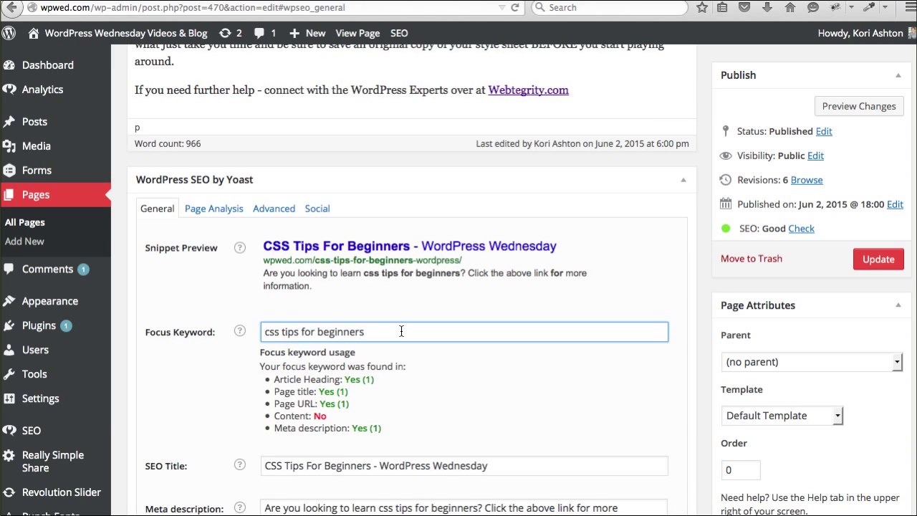
scroll(402, 336, down, 3)
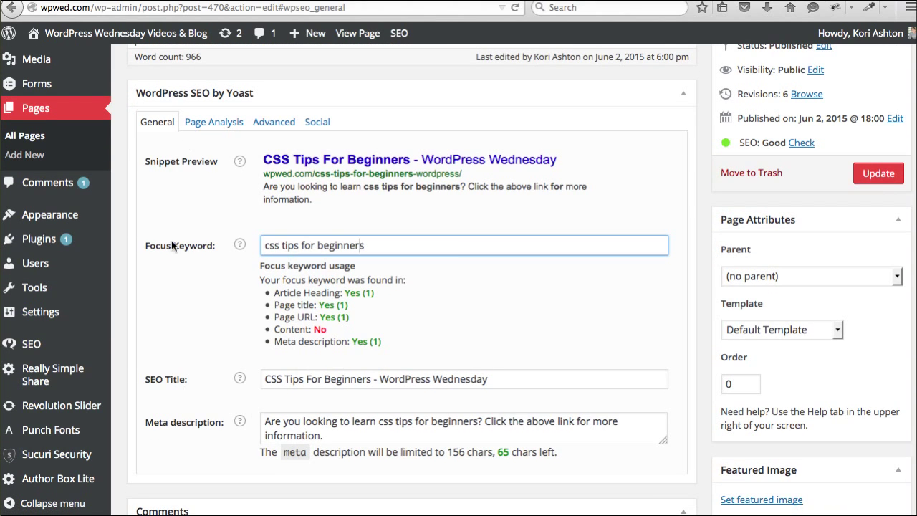
scroll(231, 132, down, 1)
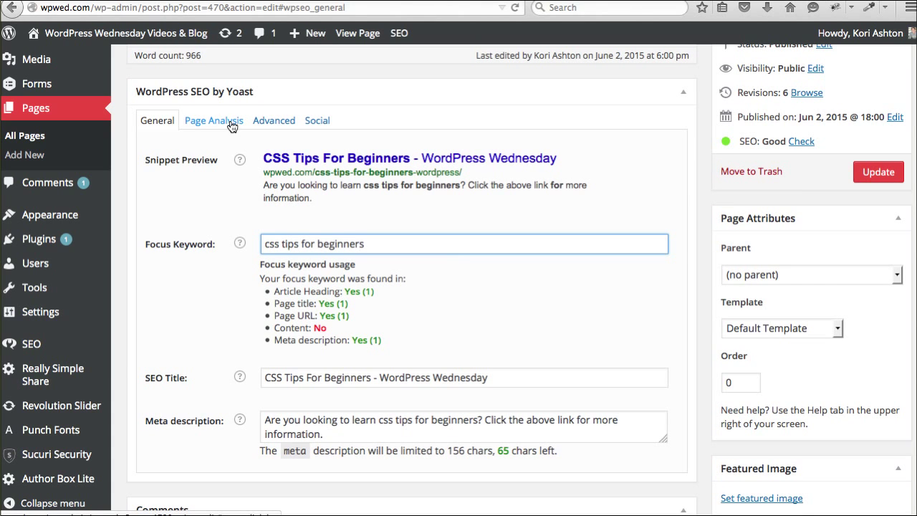
drag(916, 29, 658, 27)
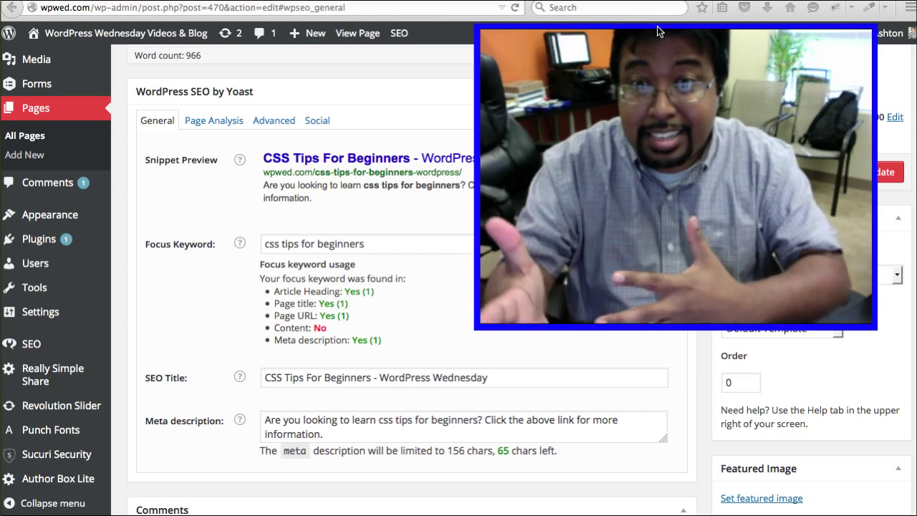